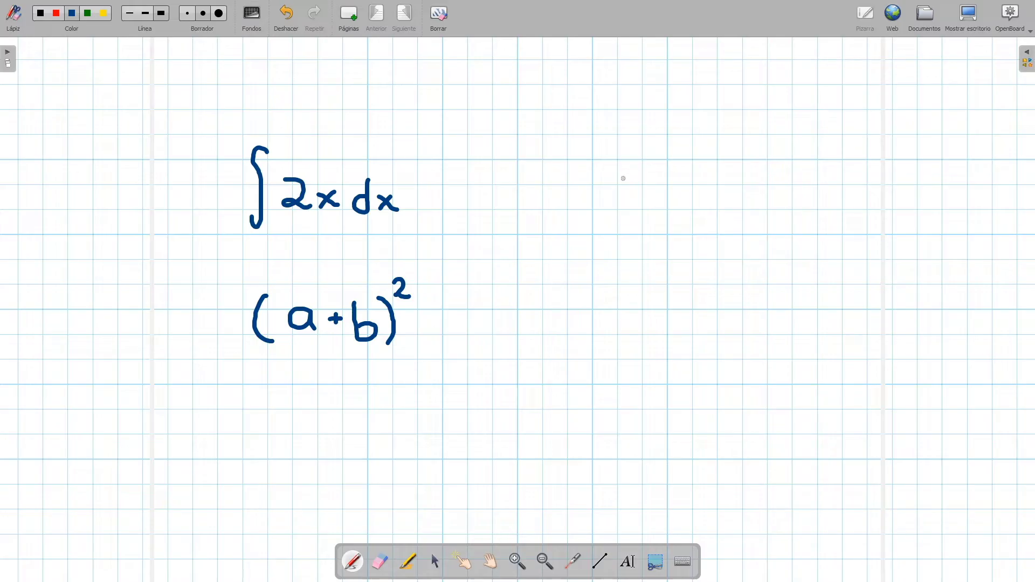
Handwrite the long division of 28 by 4 in blue, level with the integral in the empty area of the page.
mouse_move(608, 219)
left_mouse_down()
mouse_move(608, 167)
mouse_move(715, 163)
left_mouse_up()
mouse_move(634, 178)
left_mouse_down()
mouse_move(657, 182)
mouse_move(635, 214)
left_mouse_up()
mouse_move(693, 178)
left_mouse_down()
mouse_move(681, 210)
mouse_move(702, 197)
left_mouse_up()
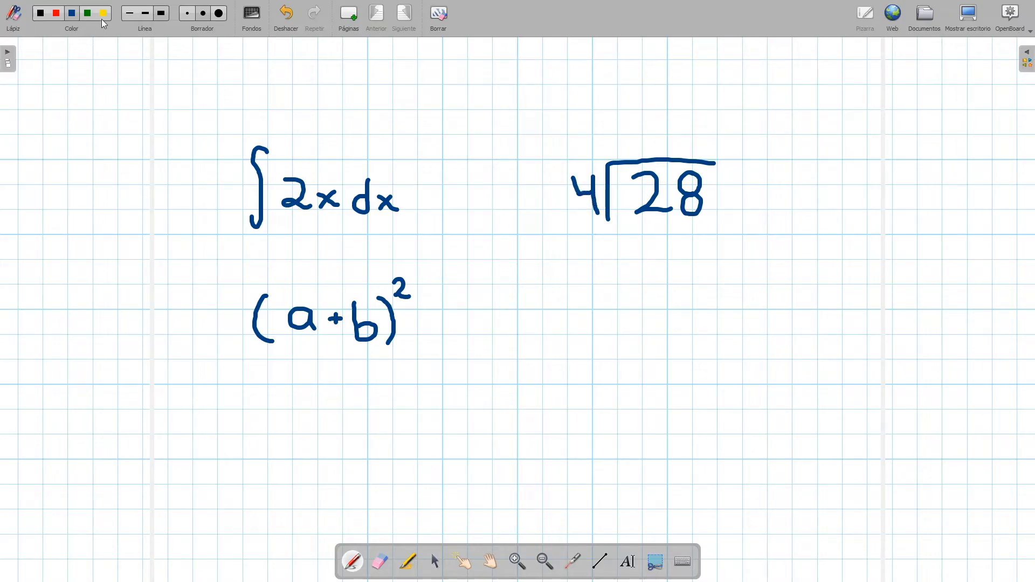
Circle the long division in red and the integral of 2x dx in green.
left_click(59, 16)
left_click_drag(615, 142, 618, 142)
left_click(88, 15)
mouse_move(295, 139)
left_mouse_down()
mouse_move(230, 137)
mouse_move(277, 242)
mouse_move(418, 208)
mouse_move(301, 142)
left_mouse_up()
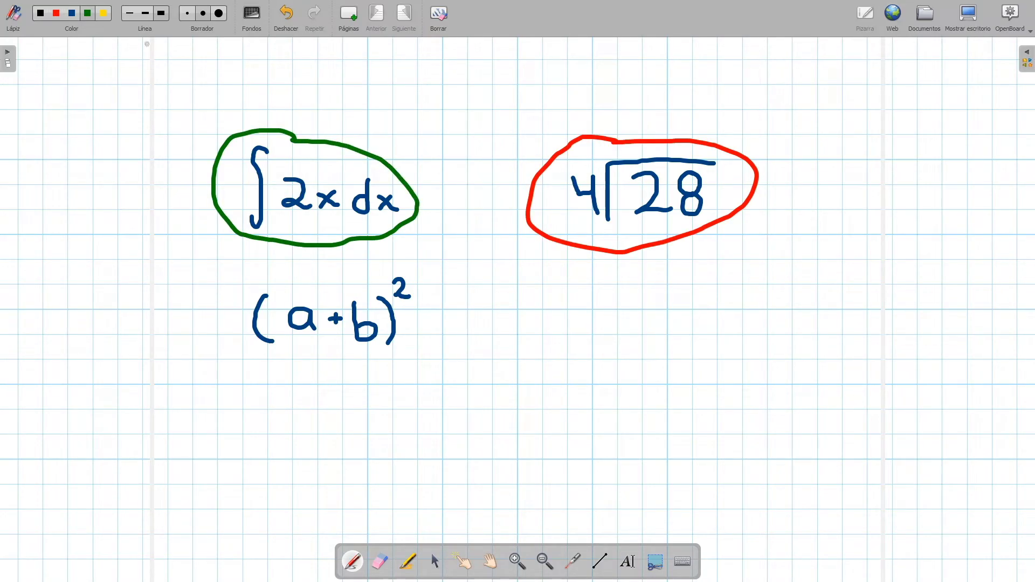
Try circling the (a + b)² expression in yellow and again in black, undoing each circle.
left_click(105, 16)
mouse_move(318, 266)
left_mouse_down()
mouse_move(231, 258)
mouse_move(307, 353)
mouse_move(424, 293)
mouse_move(319, 264)
left_mouse_up()
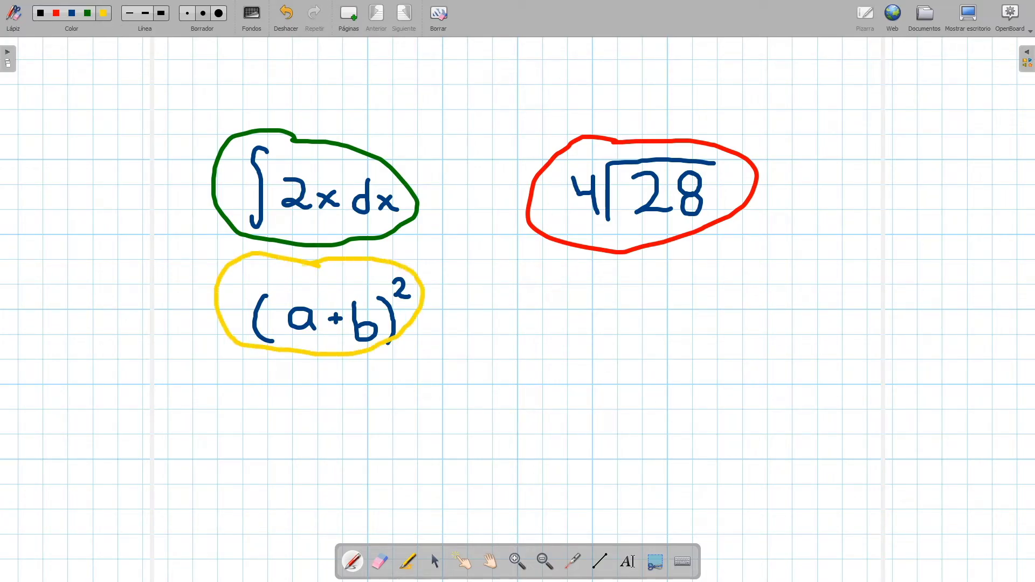
left_click(290, 21)
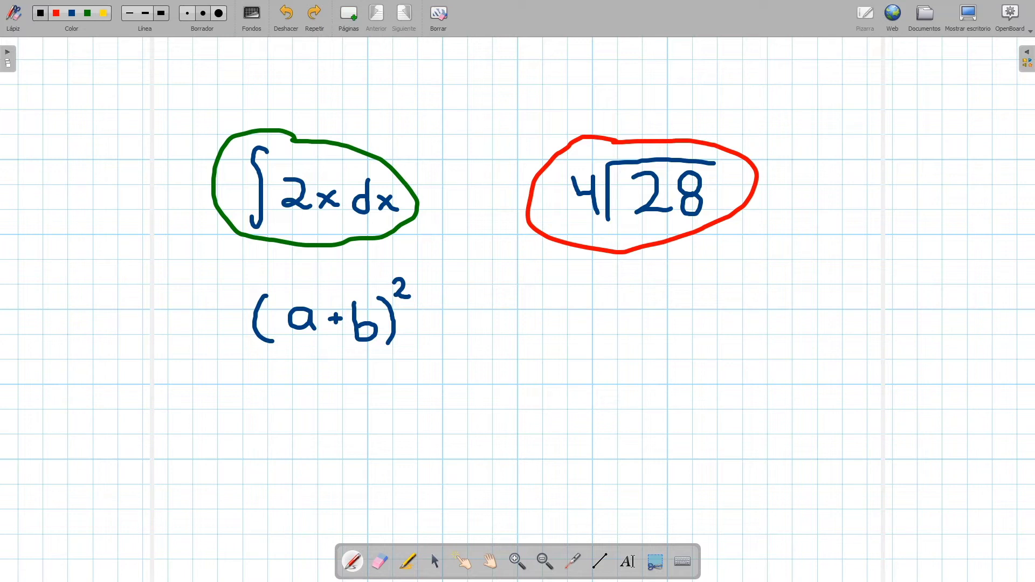
mouse_move(288, 266)
left_mouse_down()
mouse_move(225, 284)
mouse_move(313, 358)
mouse_move(447, 312)
mouse_move(342, 264)
mouse_move(282, 267)
left_mouse_up()
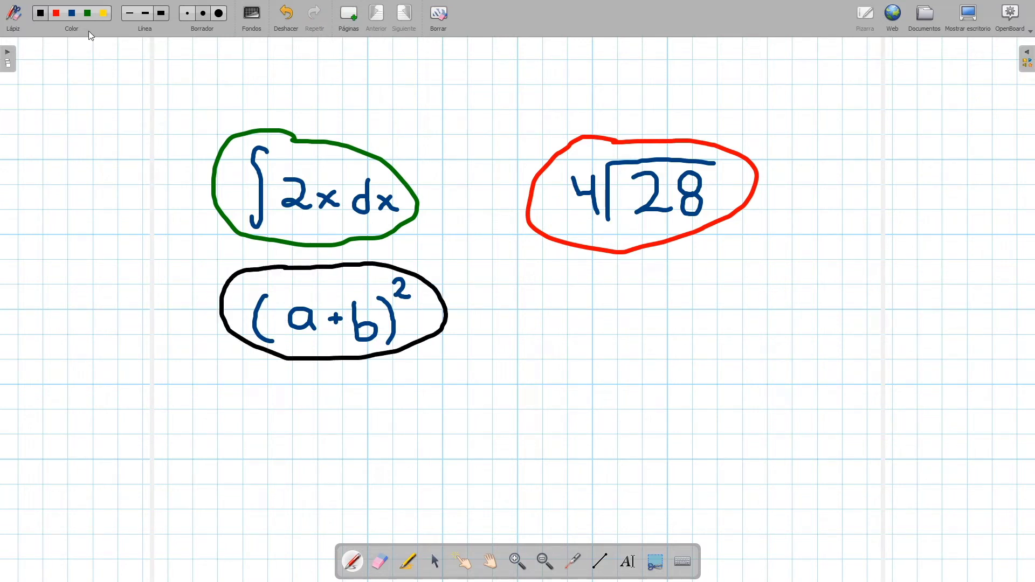
left_click(290, 21)
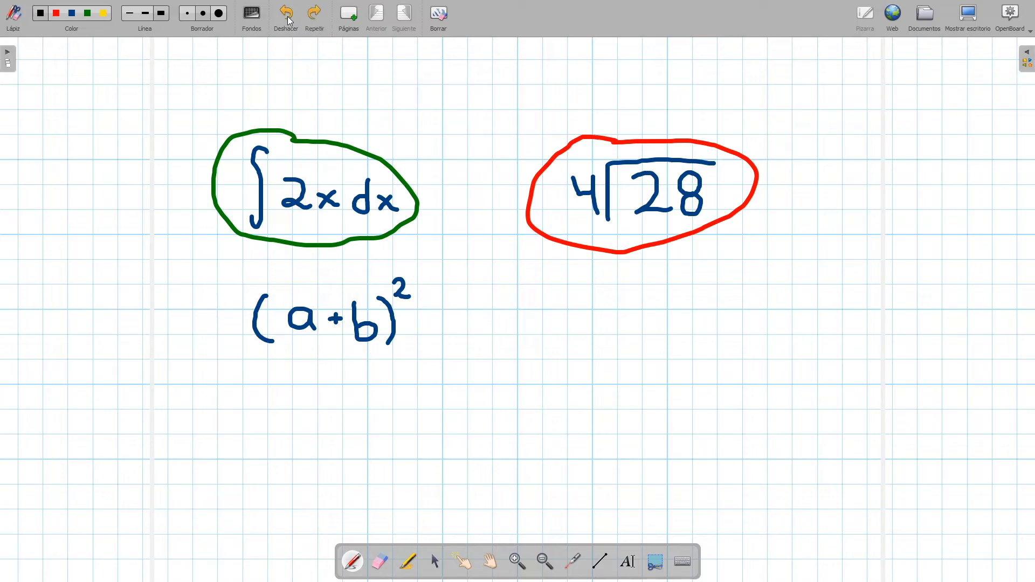
Clear everything written on the page and show the page thumbnails.
left_click(440, 26)
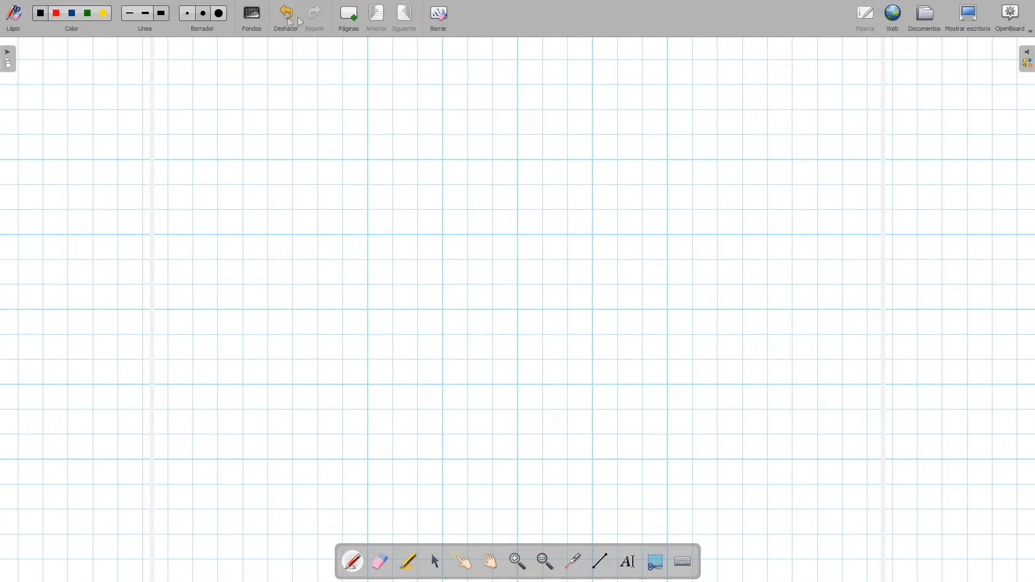
left_click(12, 60)
mouse_move(83, 275)
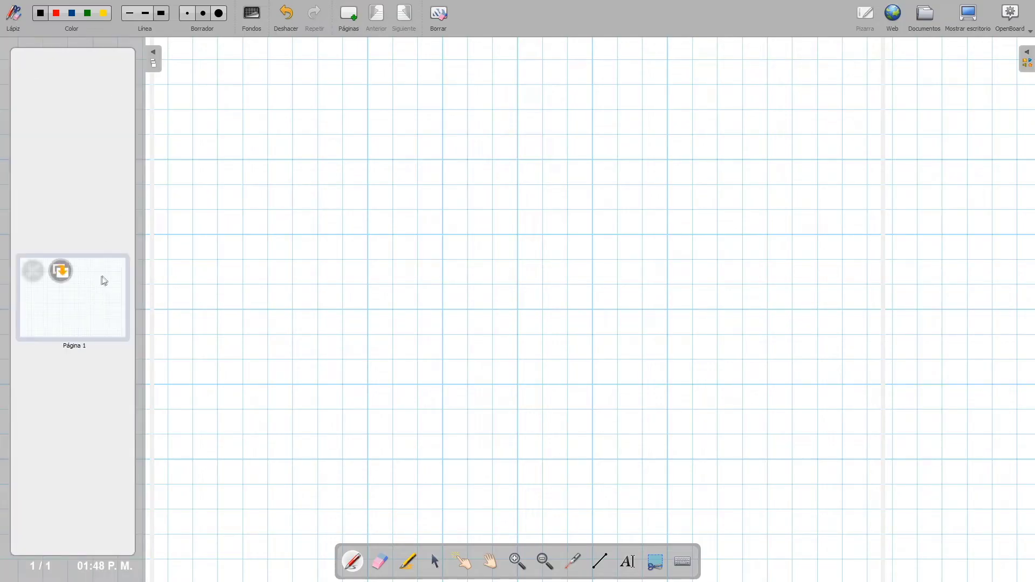
Add a second page to the document and switch between page 1 and page 2.
left_click(356, 18)
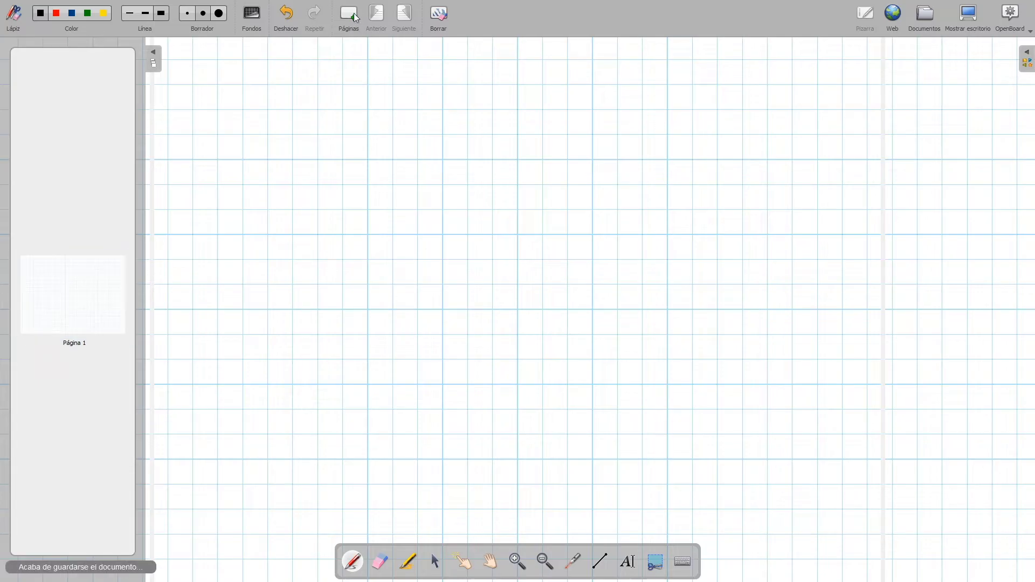
left_click(102, 283)
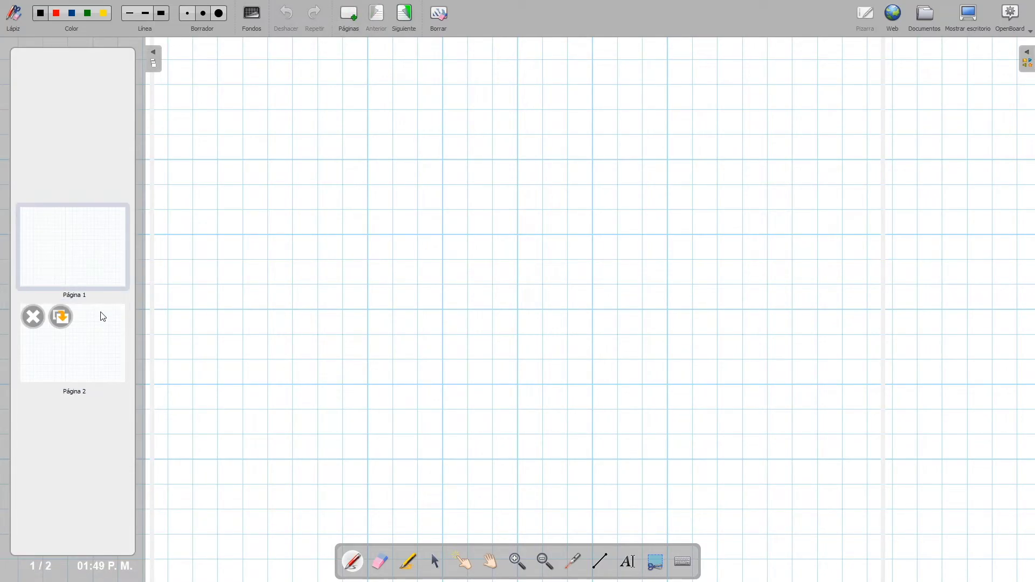
left_click(111, 333)
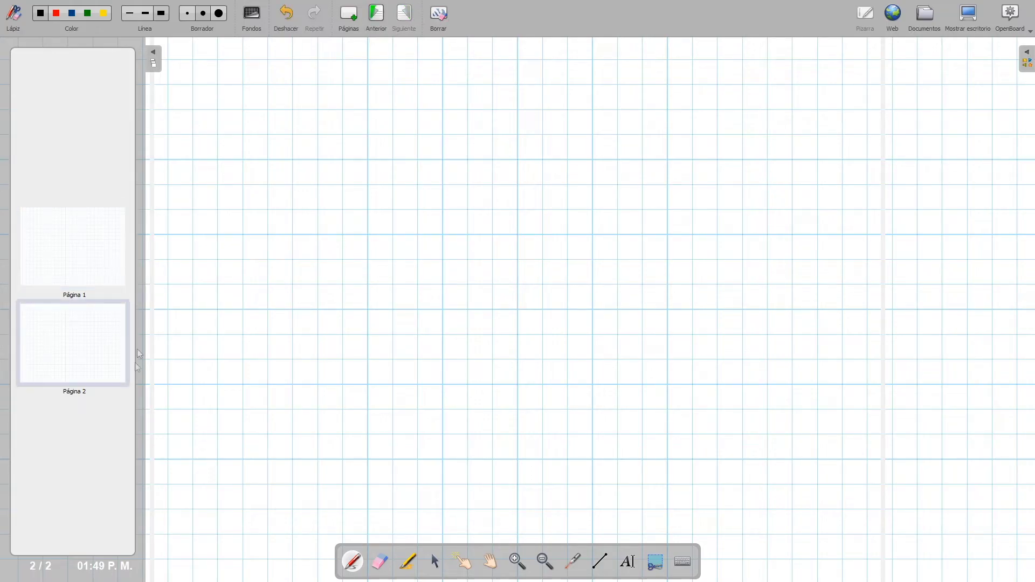
Delete page 2 from the document.
mouse_move(104, 369)
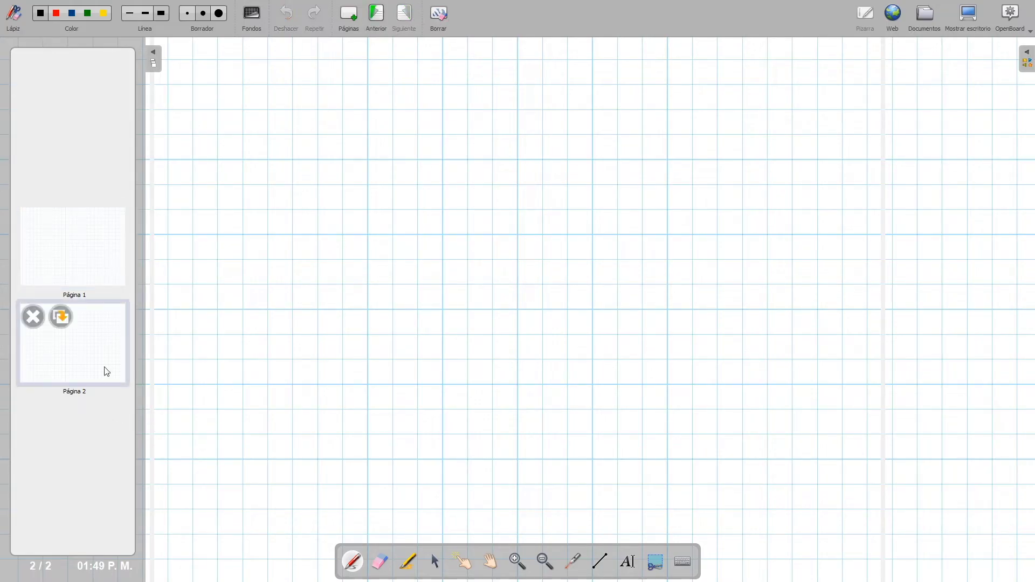
left_click(36, 323)
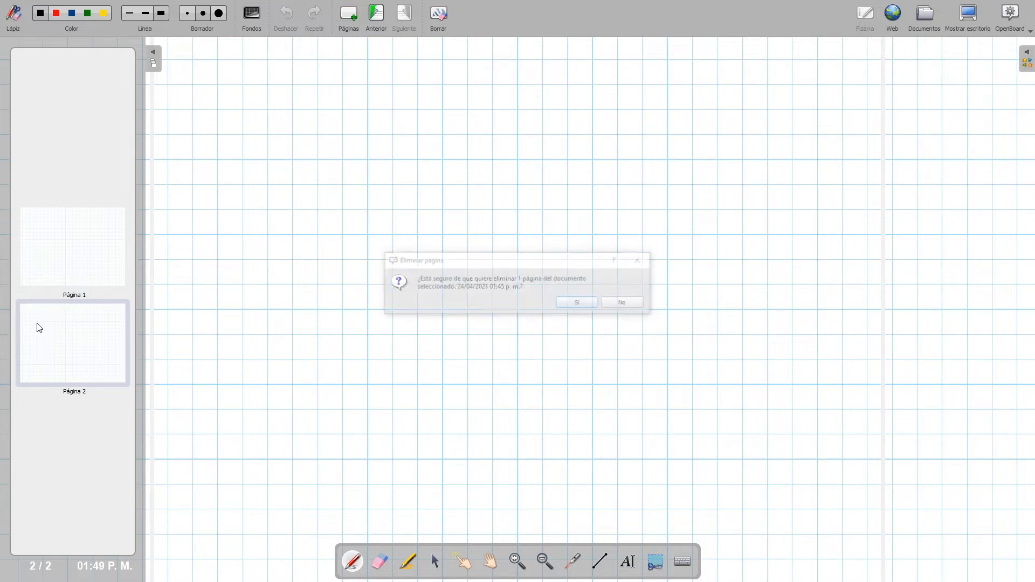
left_click(572, 304)
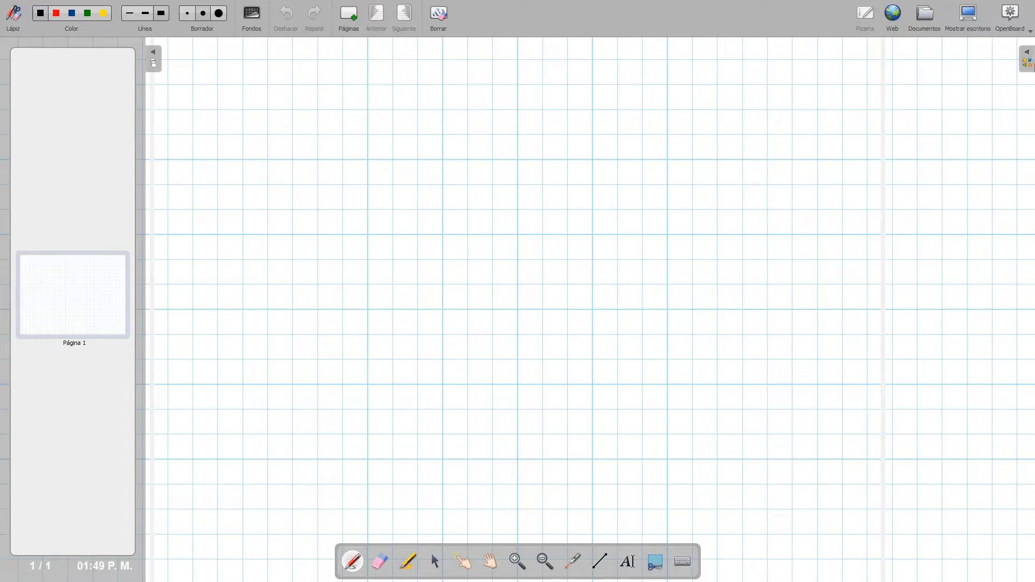
Place the protractor from the library's applications on the page and turn its pointer to 90°.
left_click(1031, 58)
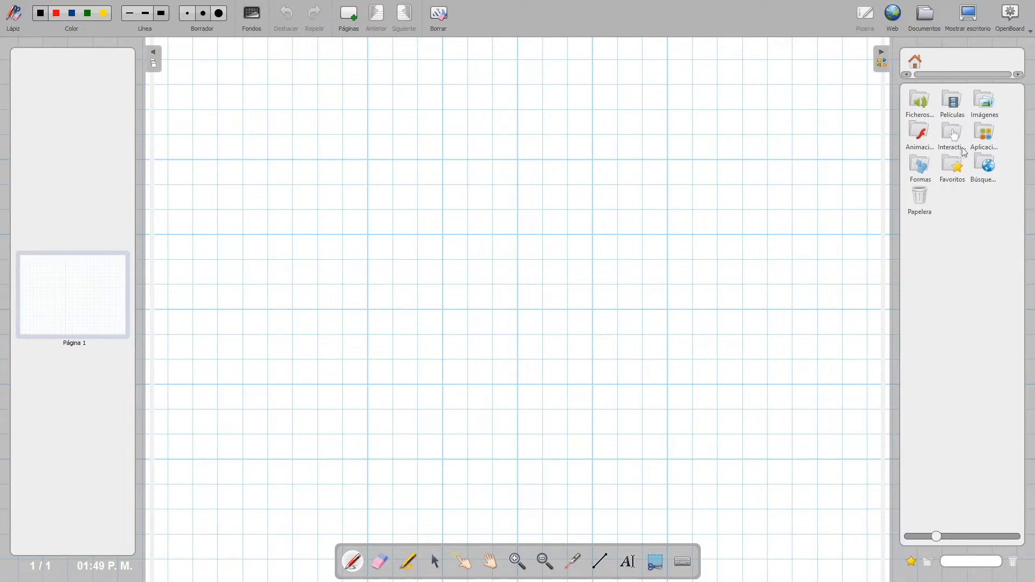
left_click(989, 133)
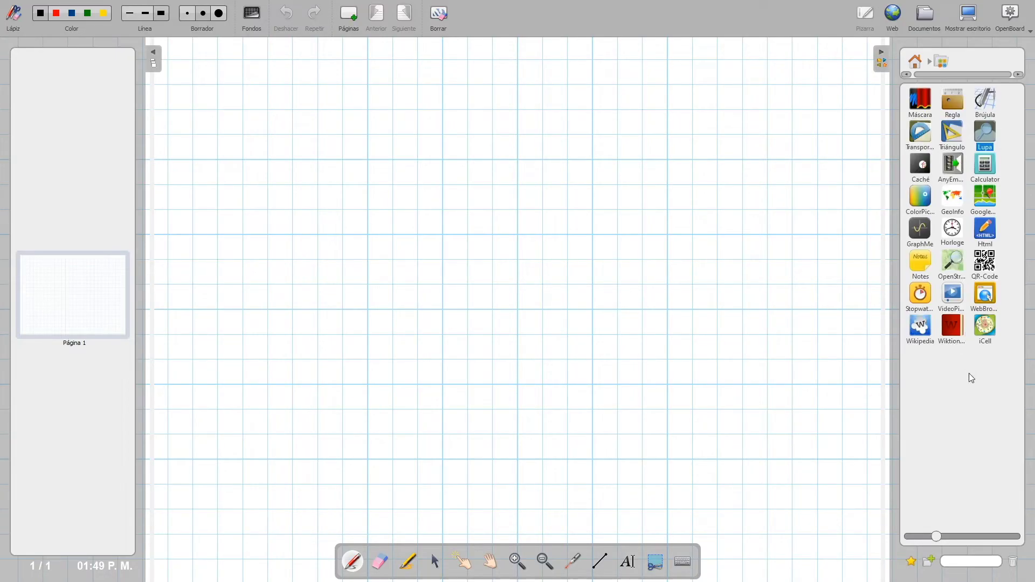
left_click_drag(925, 143, 490, 266)
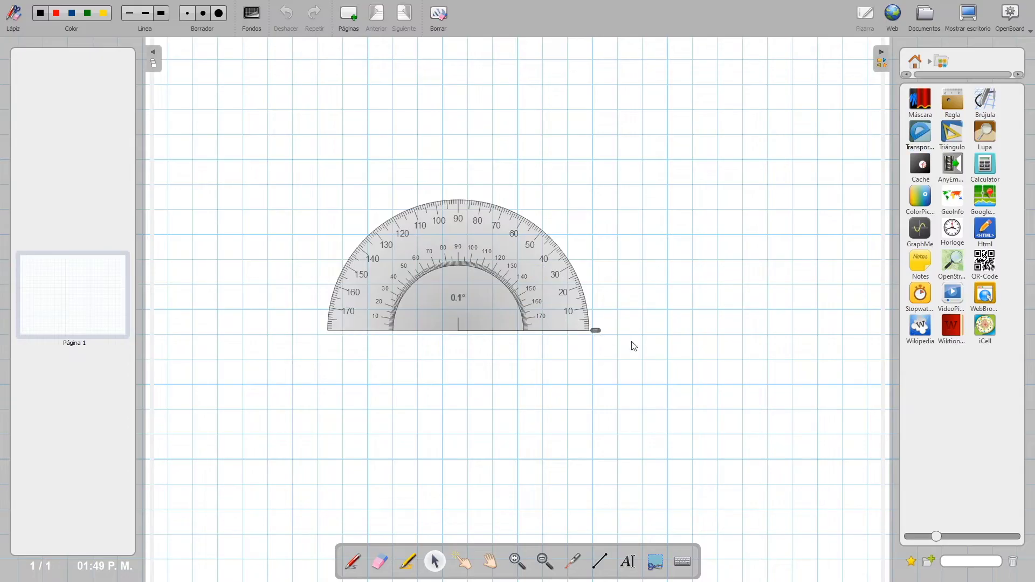
left_click_drag(596, 333, 459, 193)
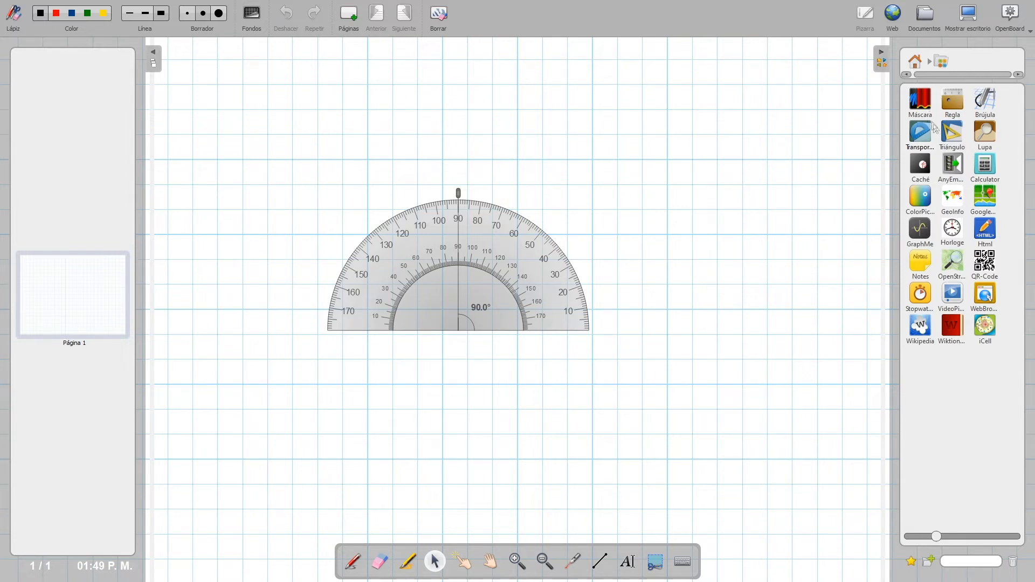
Add a blue triangle from the library's shapes, enlarge it and position it over the protractor.
left_click(917, 63)
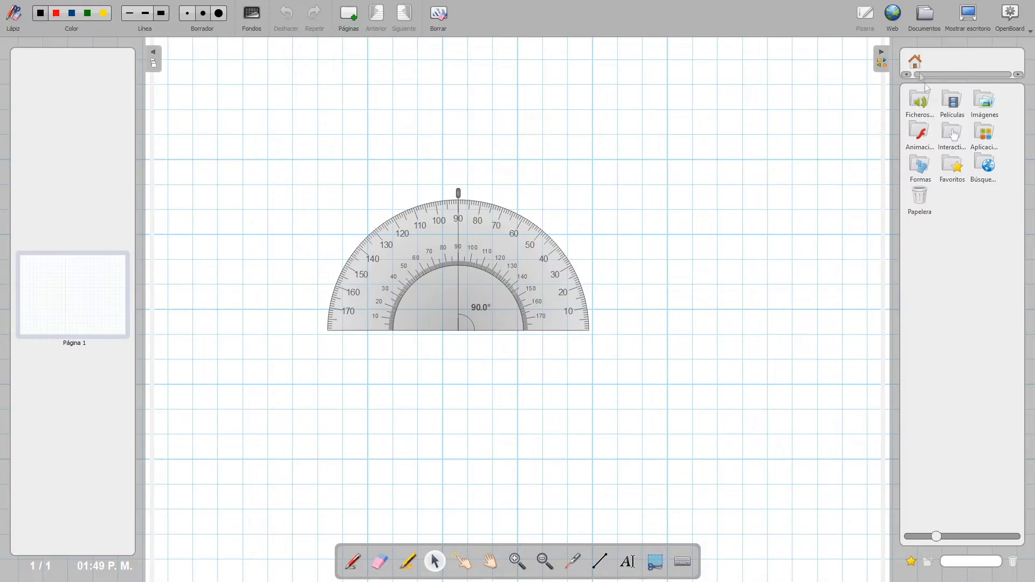
left_click(925, 167)
left_click(924, 167)
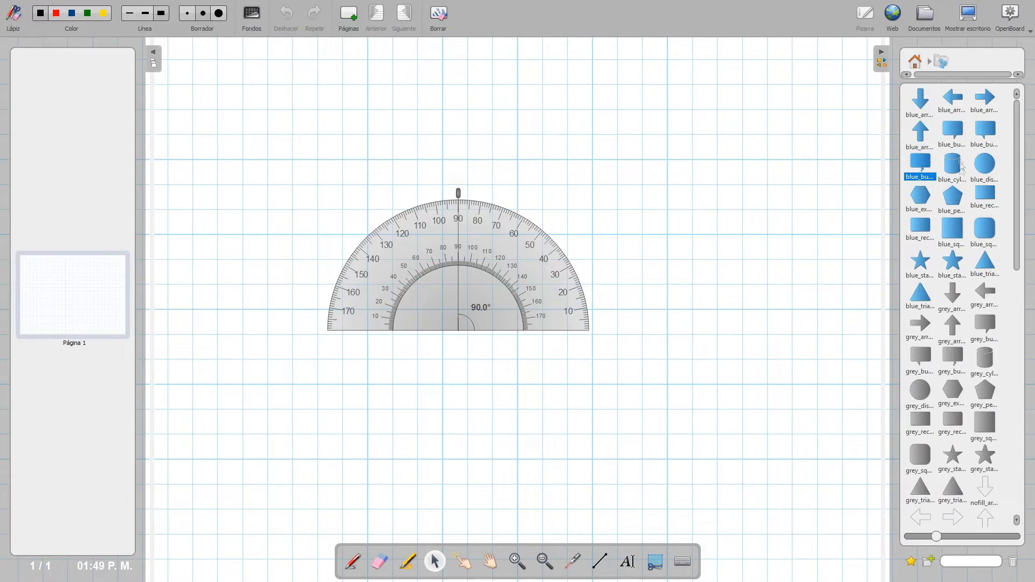
left_click_drag(990, 266, 747, 365)
left_click_drag(550, 267, 548, 270)
left_click_drag(575, 96, 475, 62)
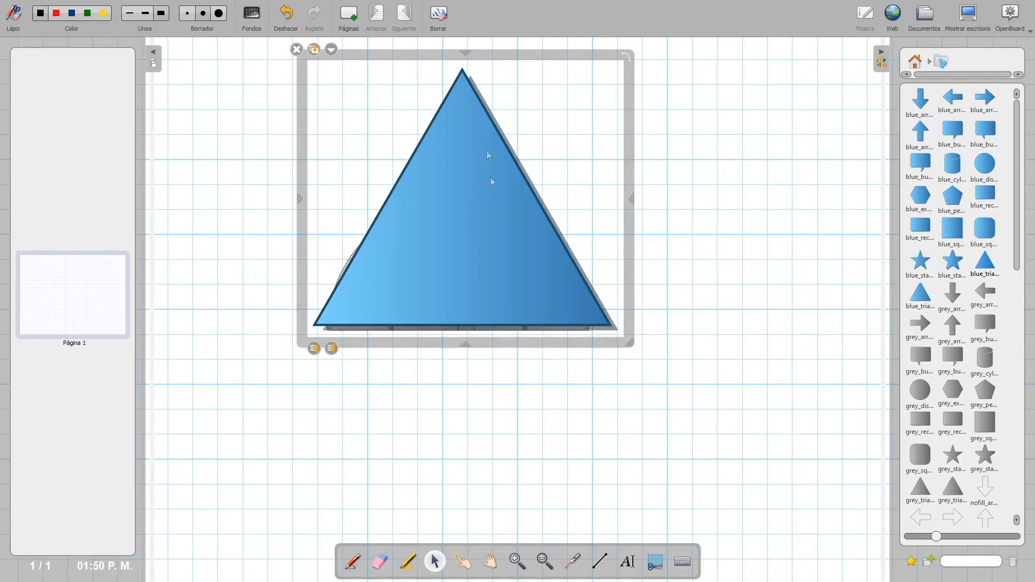
Align the protractor with the base of the triangle and turn its pointer to 0°.
left_click(608, 349)
left_click_drag(537, 307, 540, 301)
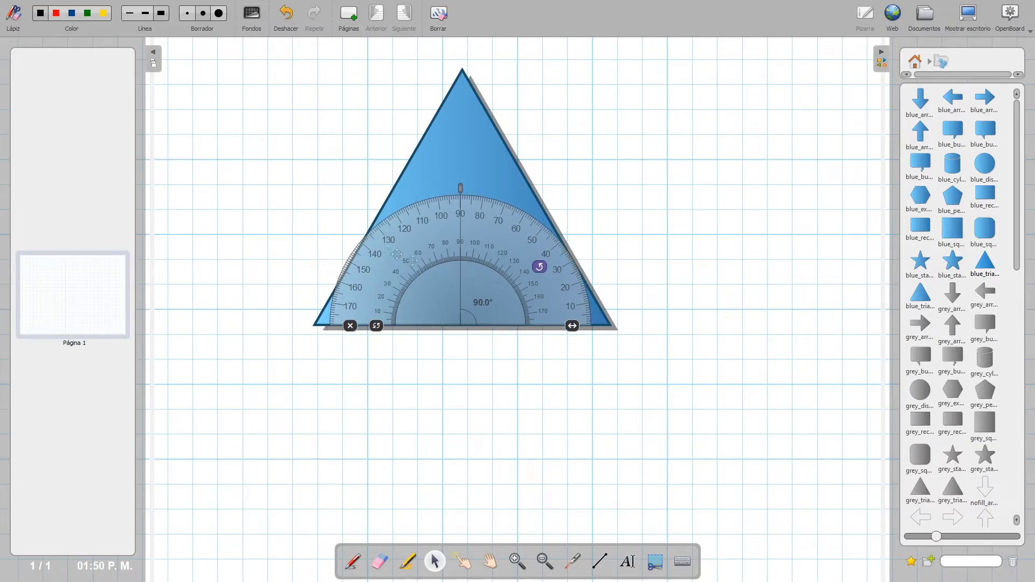
left_click_drag(460, 192, 662, 326)
Clear the triangle from the page and remove the protractor.
left_click(440, 8)
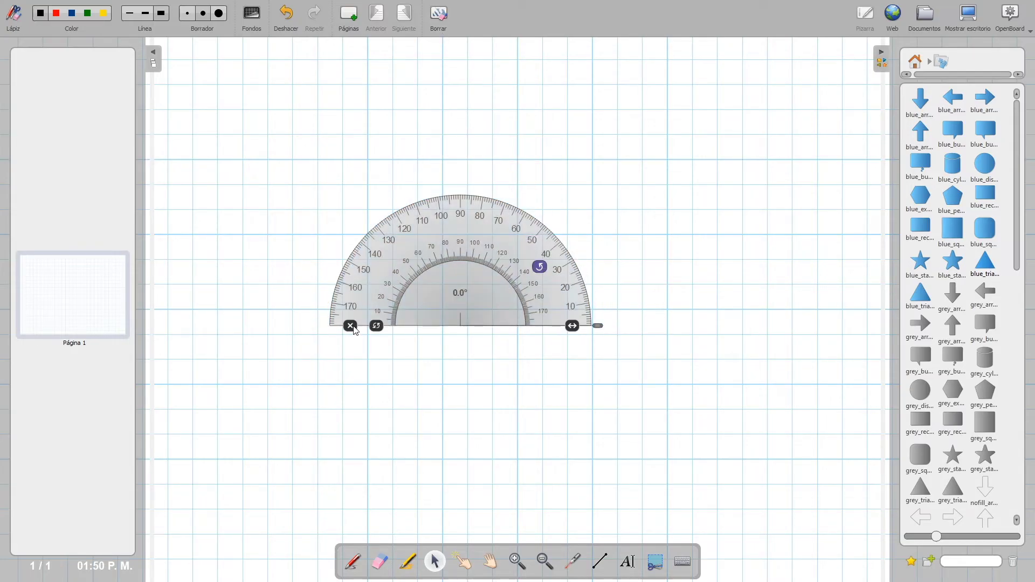
left_click(351, 327)
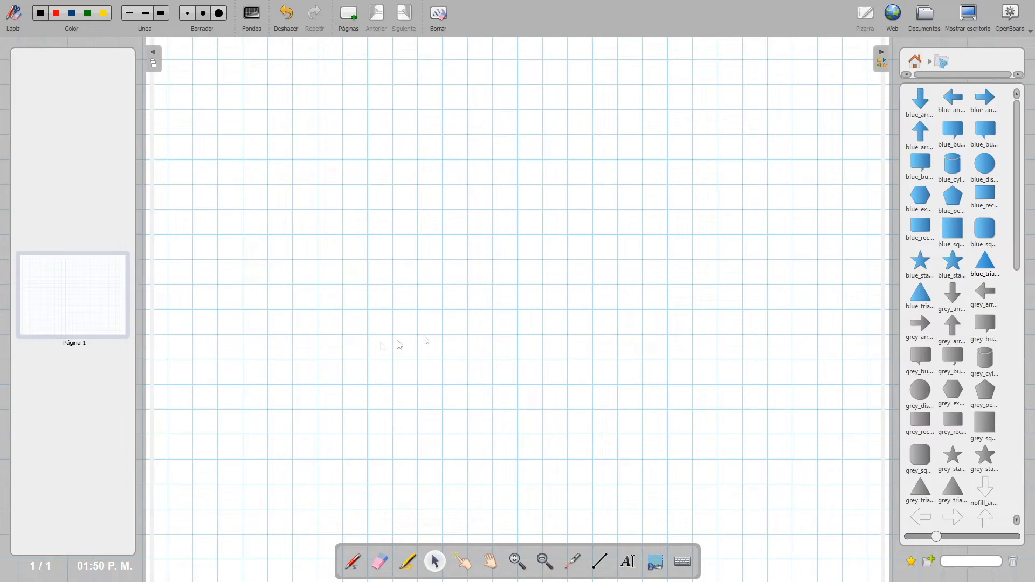
Add a grey square from the shapes library, enlarge it and move it up to the middle of the page.
left_click(987, 429)
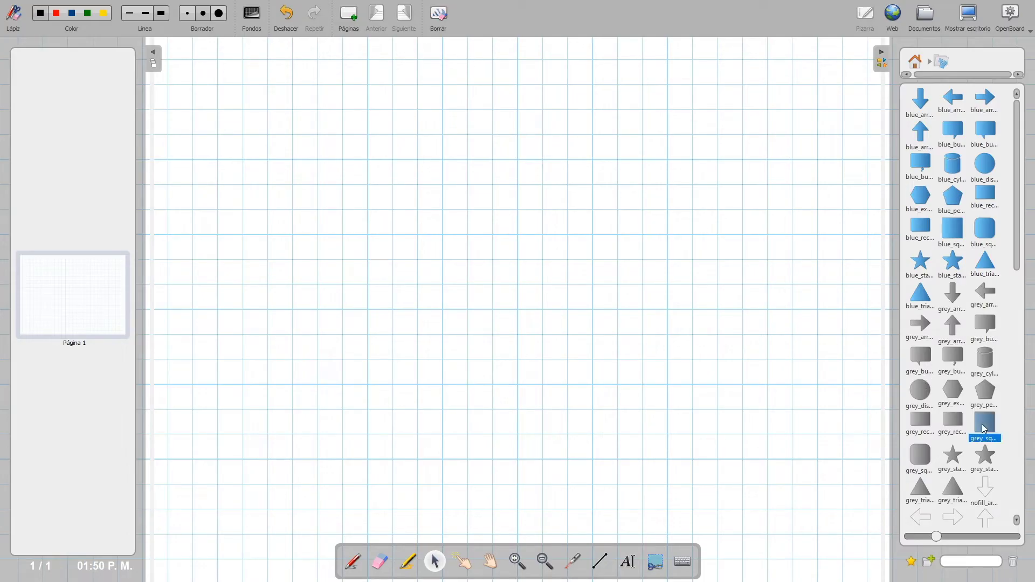
left_click_drag(991, 429, 401, 233)
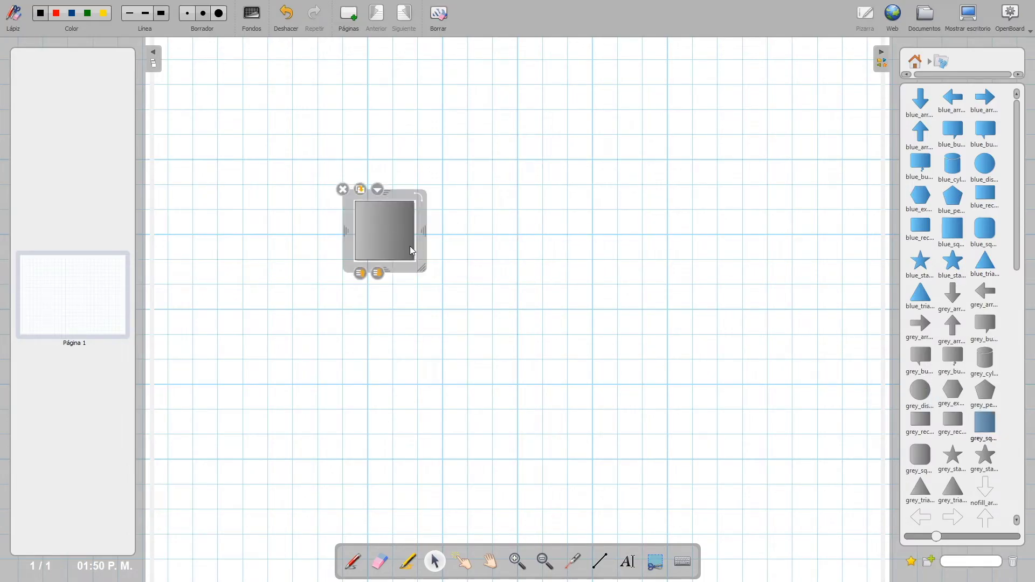
left_click_drag(425, 272, 742, 397)
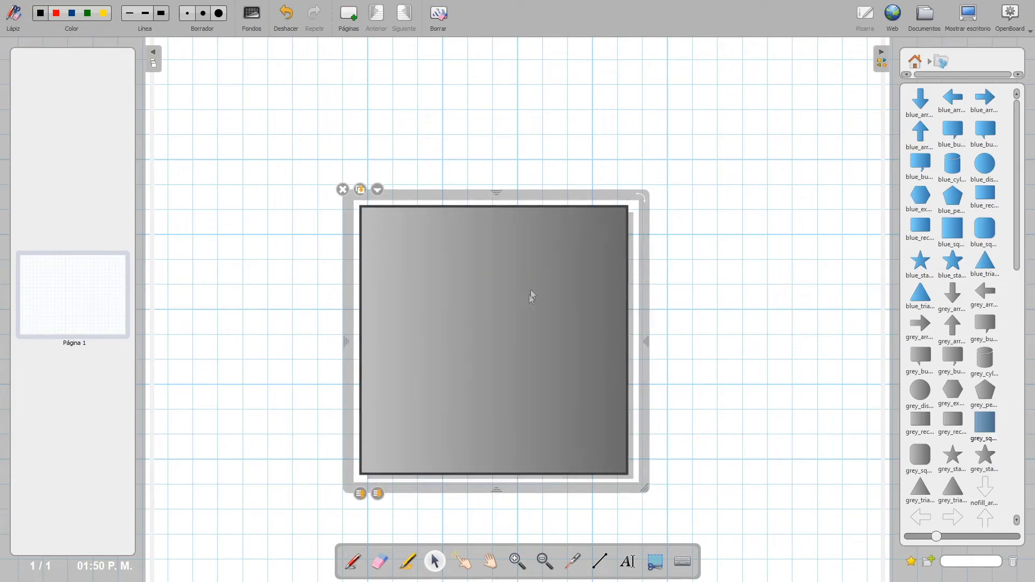
left_click_drag(547, 205, 547, 129)
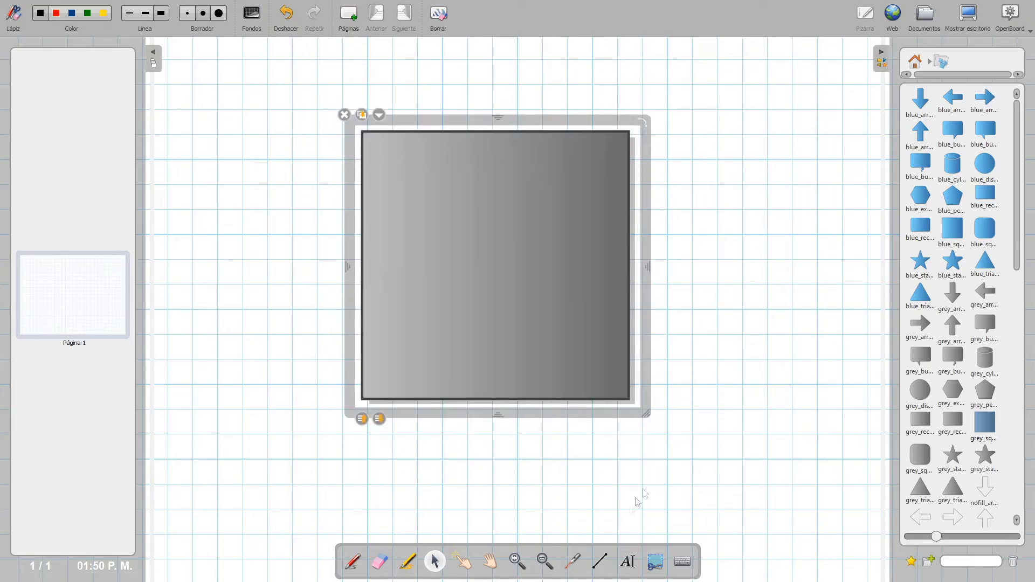
Label the base of the grey square with an enlarged "9 cm" text centred below it.
left_click(634, 566)
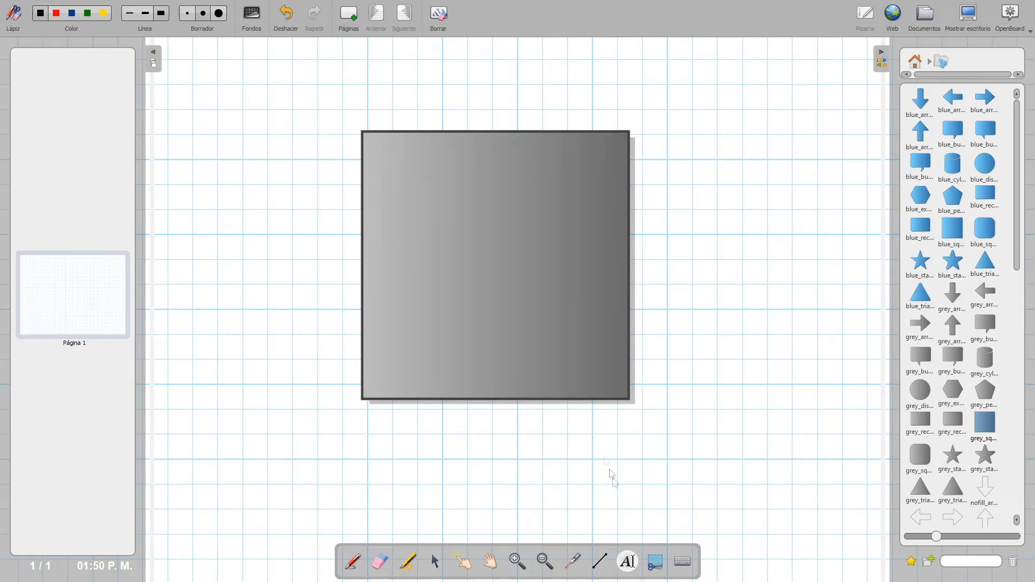
left_click(381, 432)
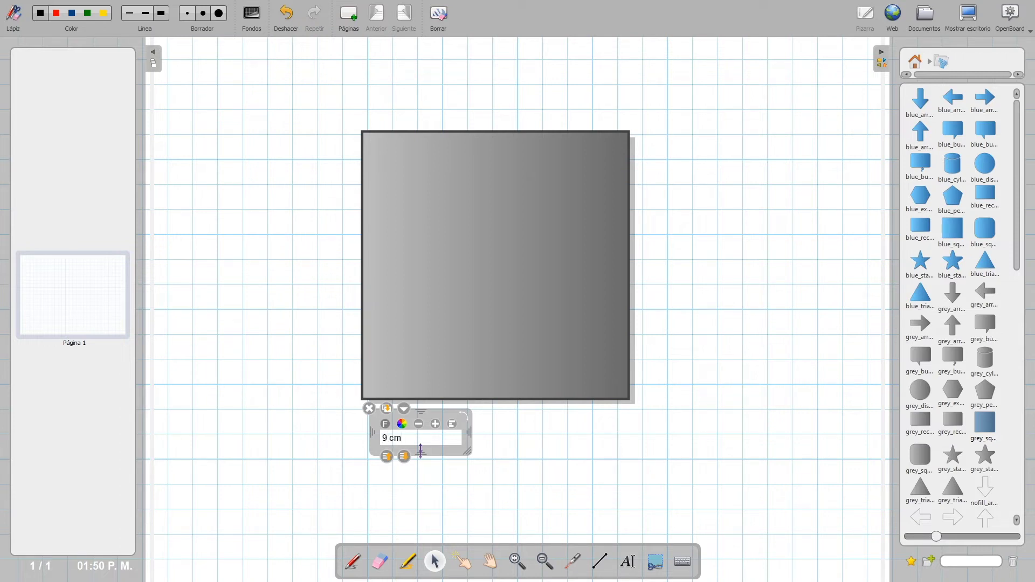
triple_click(446, 440)
left_click_drag(472, 456, 681, 530)
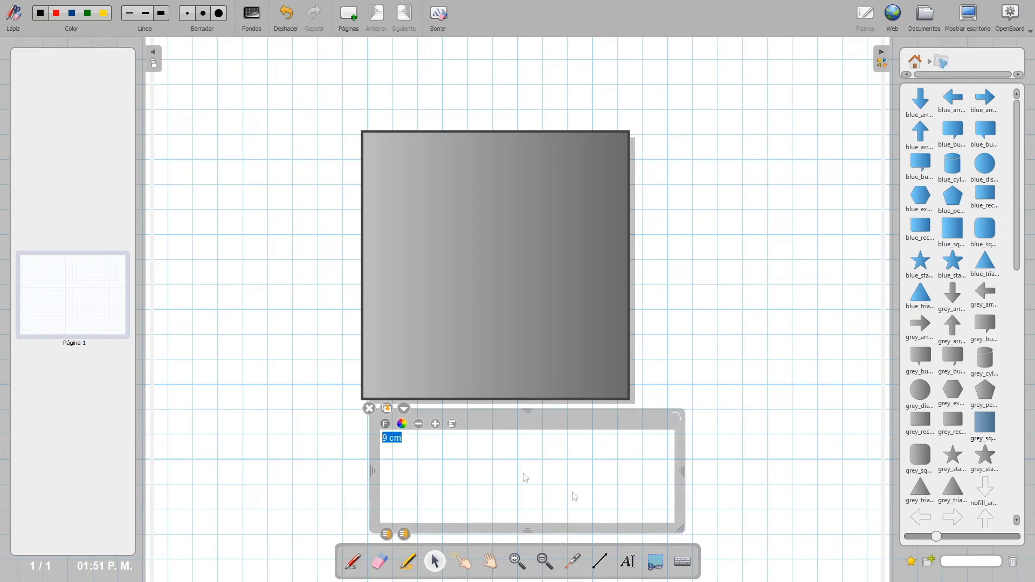
left_click(436, 426)
left_click(436, 426)
left_click(437, 425)
left_click(436, 426)
left_click_drag(552, 421, 629, 404)
Add a second "9 cm" text label beside the right edge of the grey square.
left_click(636, 567)
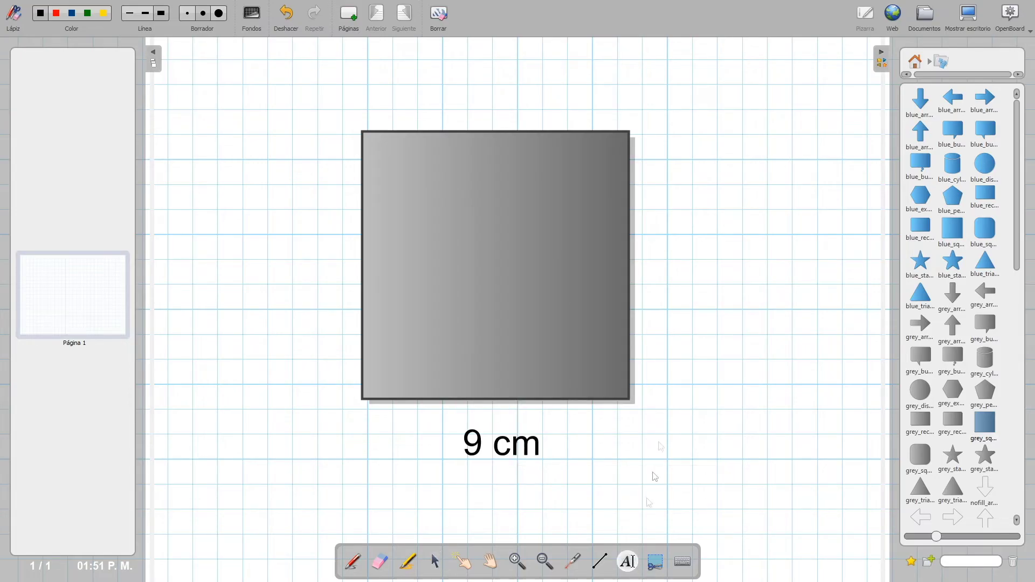
left_click(645, 282)
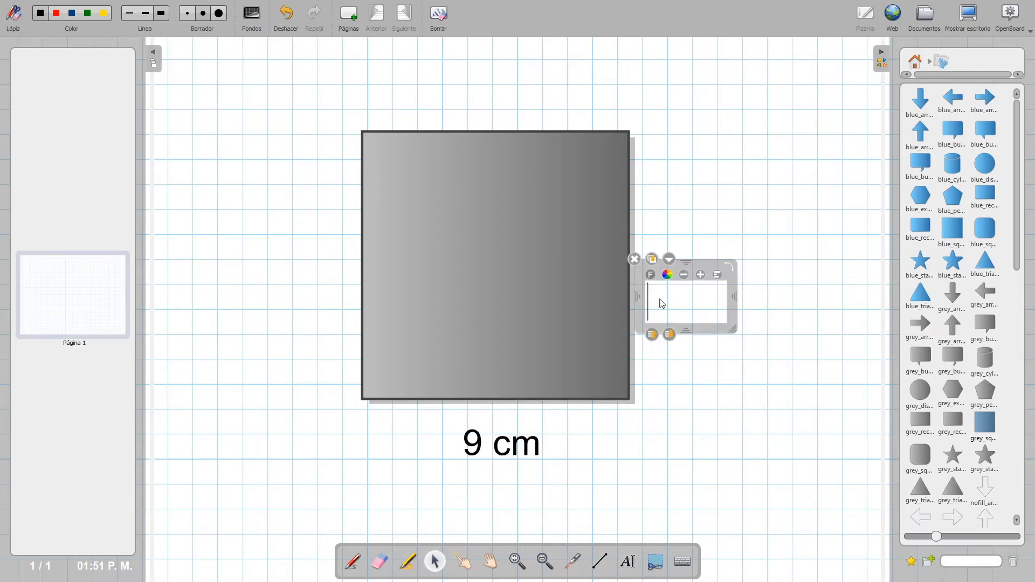
type("9 cm")
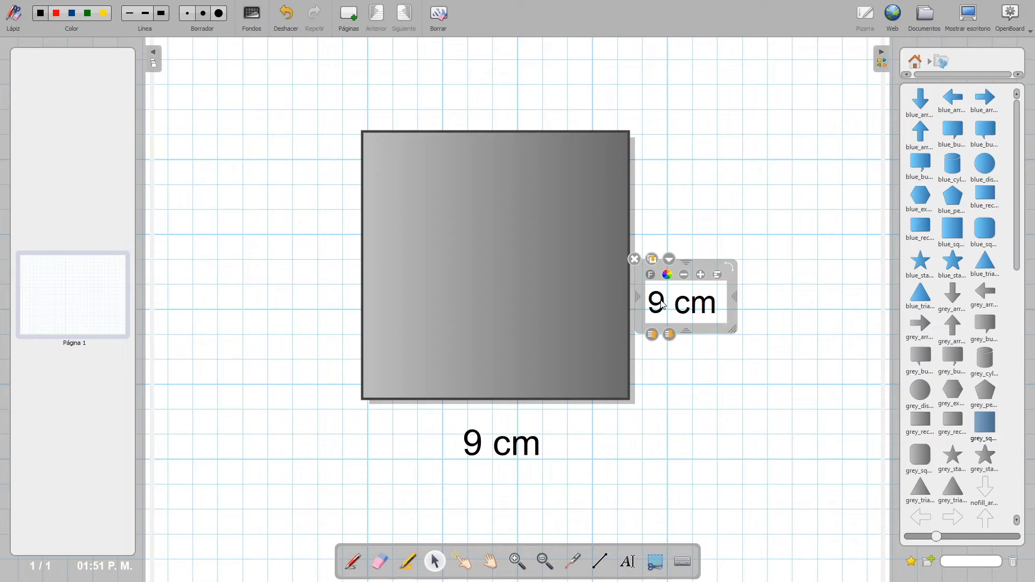
left_click(769, 324)
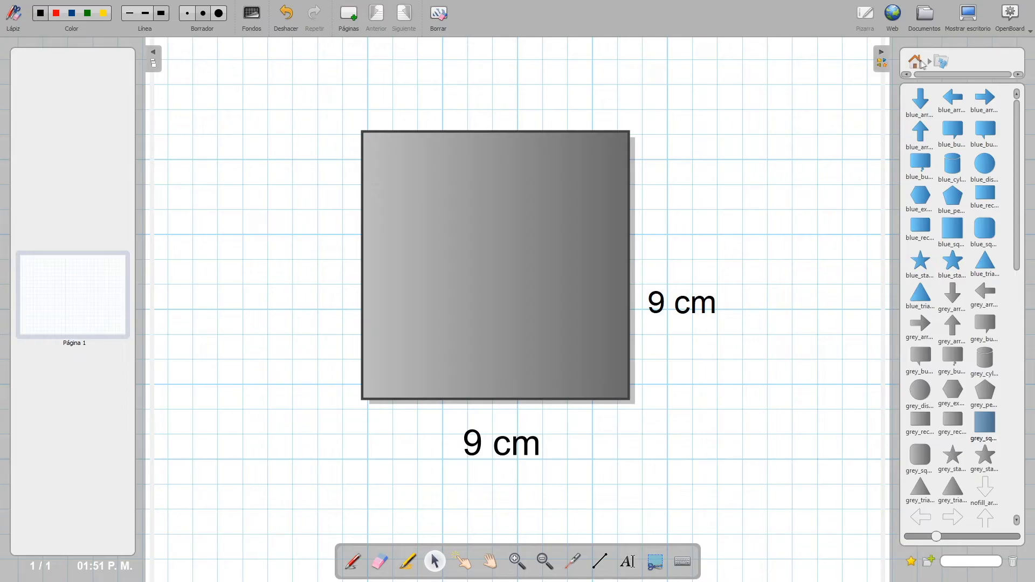
Clear the page and place a triangle set square from the applications library in its upper middle.
left_click(450, 18)
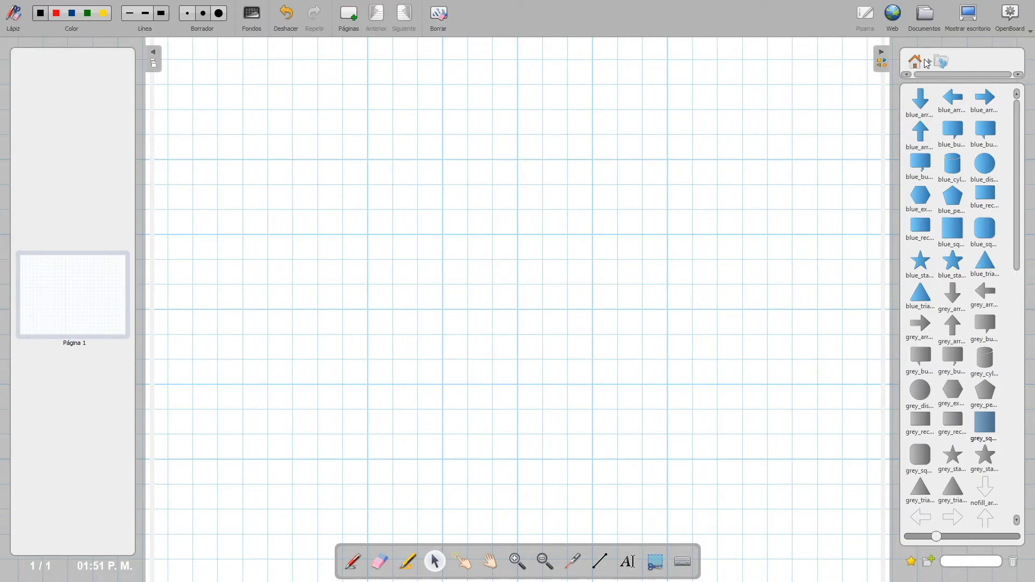
left_click(916, 62)
left_click(990, 132)
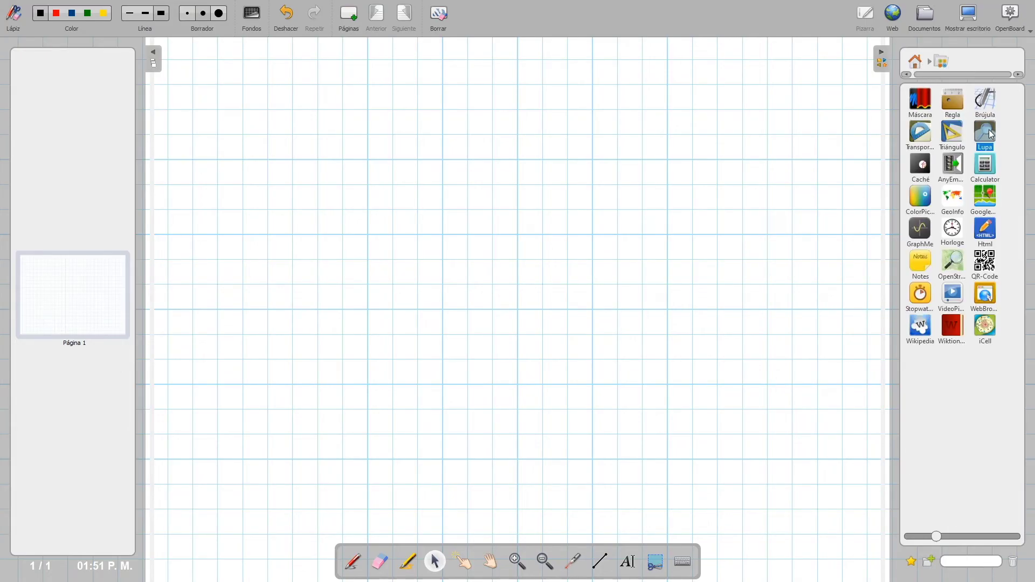
left_click_drag(953, 134, 512, 180)
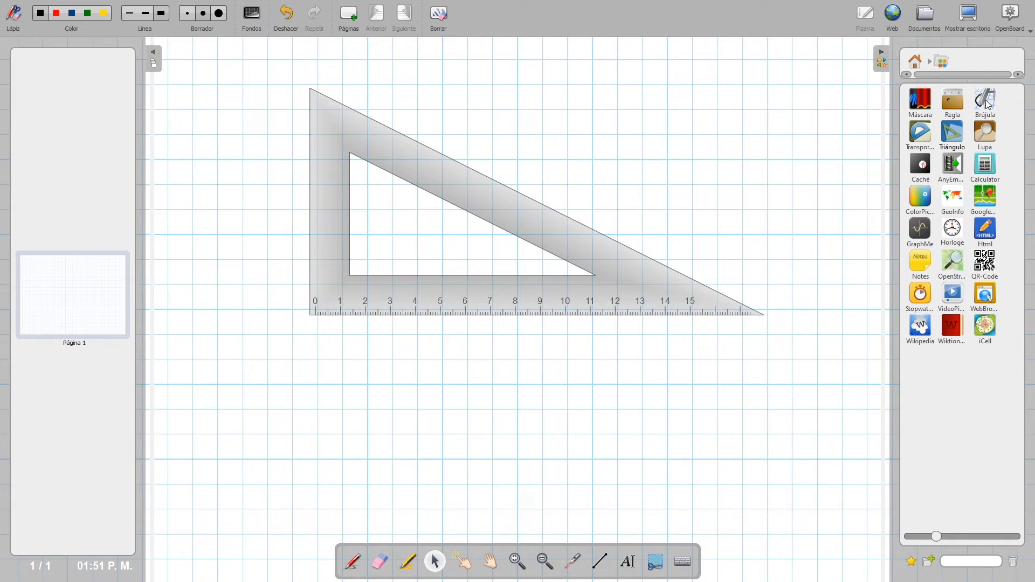
Place a ruler below the triangle, lengthen it to about 34 cm and hide the page thumbnails.
left_click_drag(953, 103, 547, 383)
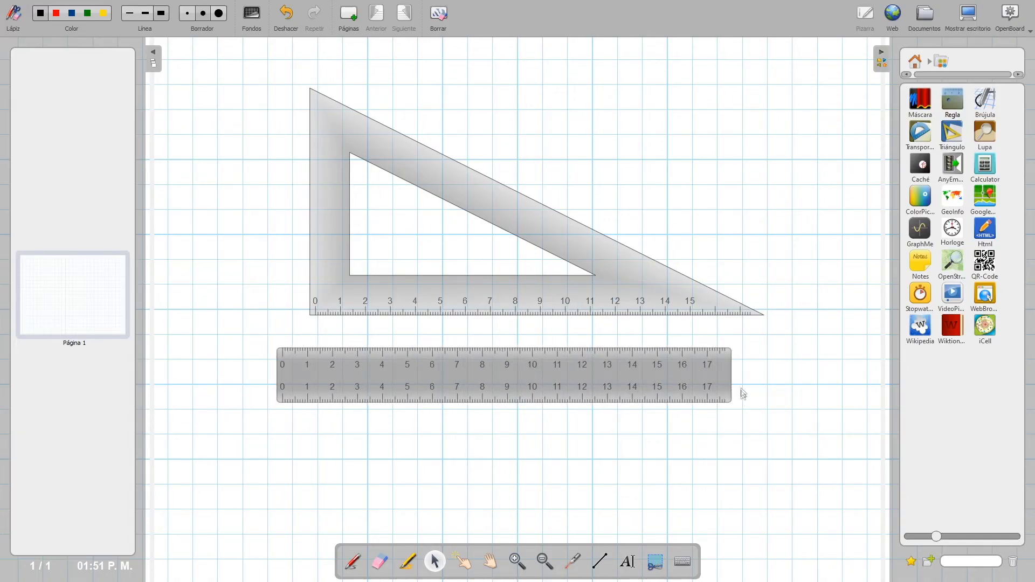
left_click_drag(729, 360, 880, 360)
left_click_drag(814, 376, 863, 380)
left_click(154, 58)
left_click_drag(744, 380, 756, 382)
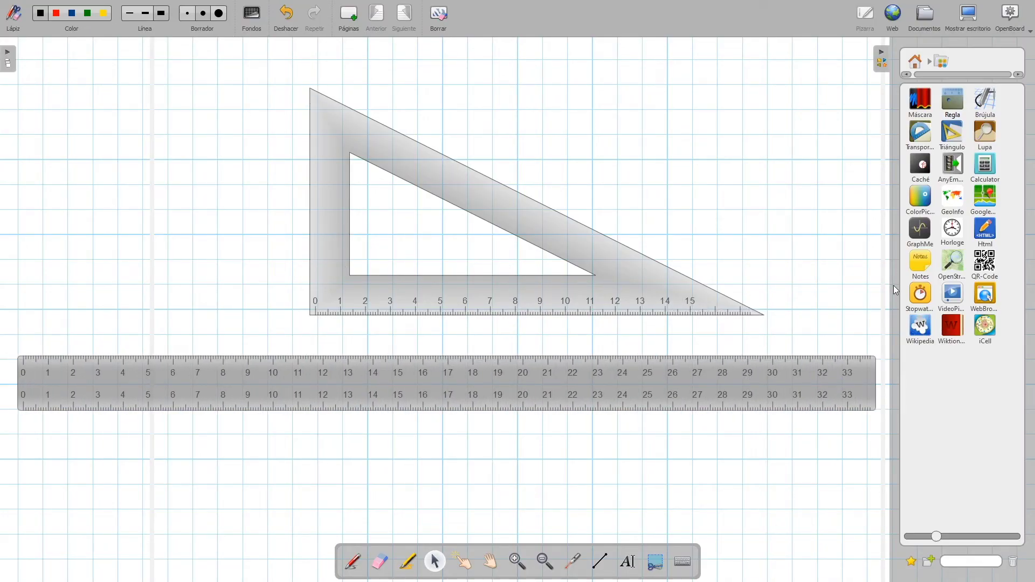
Add a sticky note beside the triangle's slanted edge and replace its text with "ESCUADRA Y REGLA".
left_click_drag(921, 264, 657, 105)
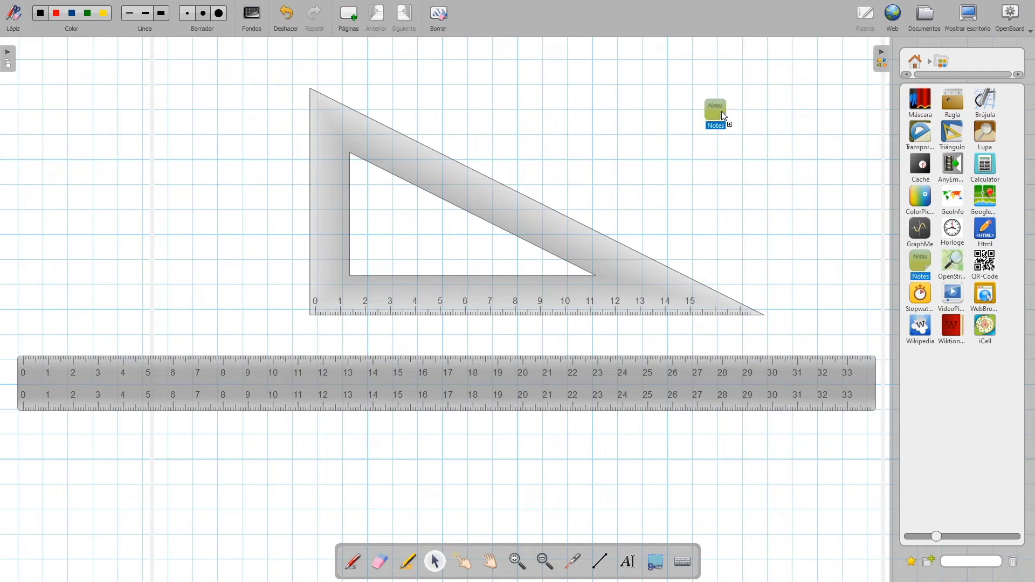
left_click_drag(725, 116, 728, 114)
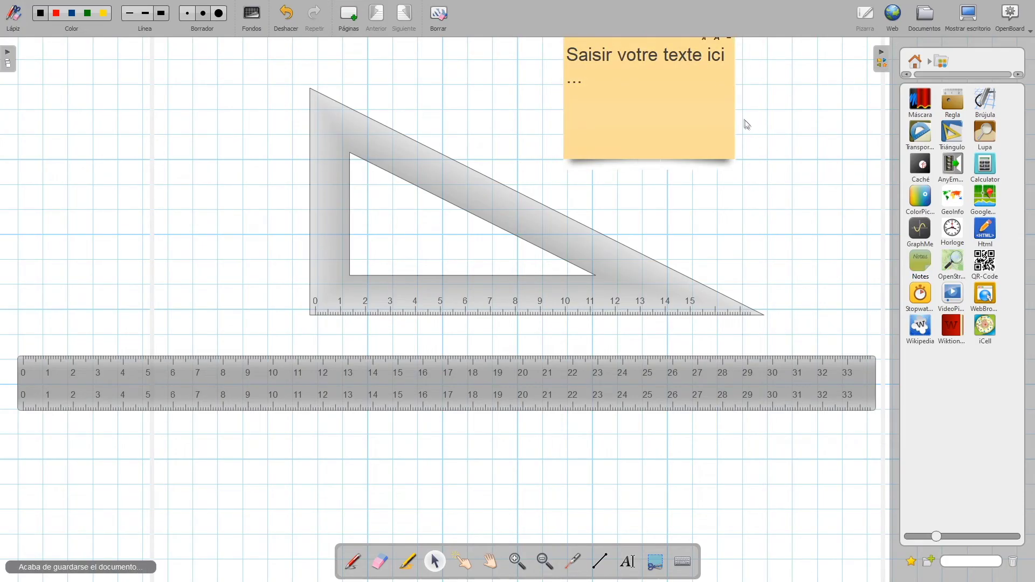
left_click_drag(744, 124, 851, 185)
left_click_drag(804, 129, 595, 71)
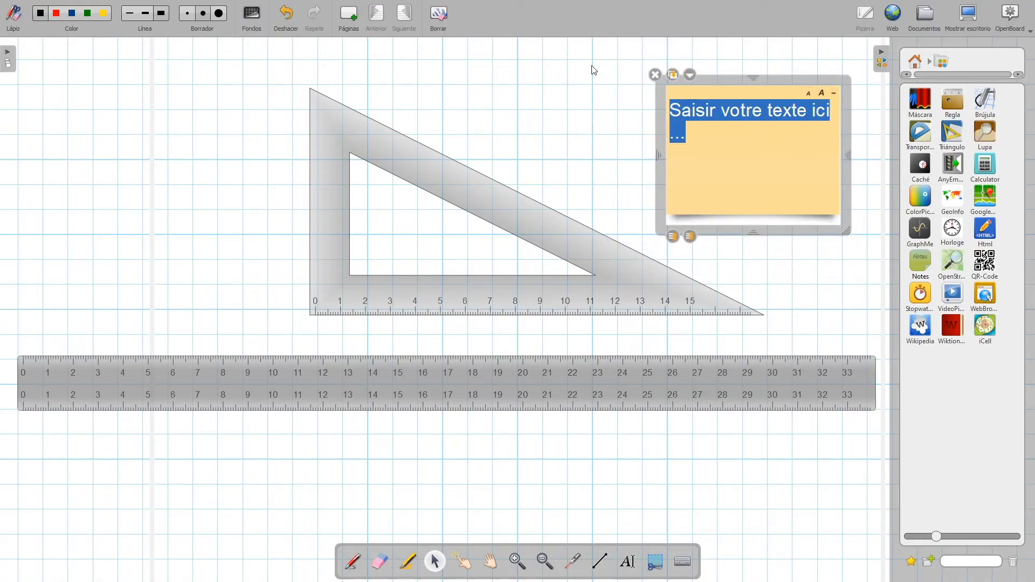
type("ESC")
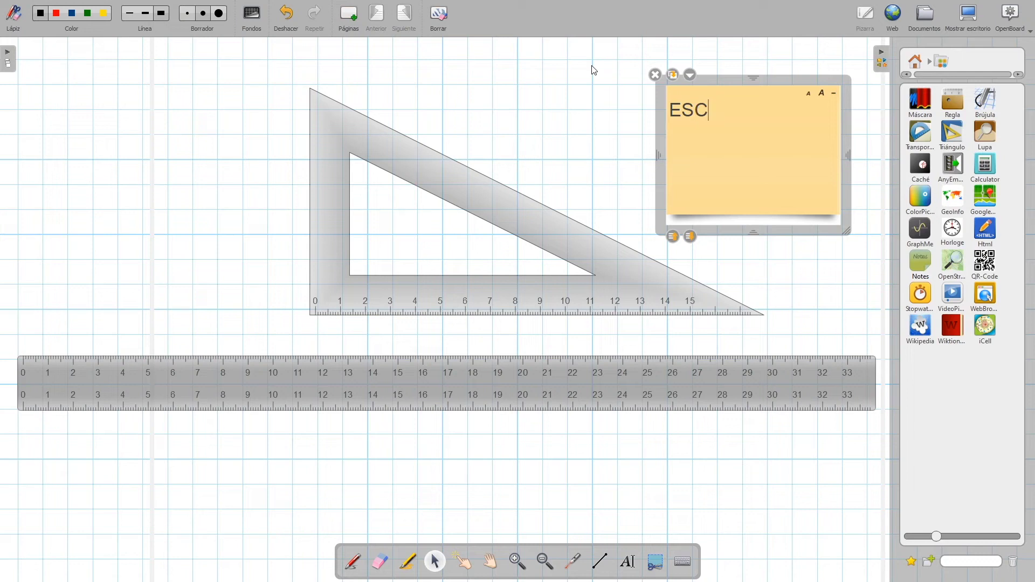
type("UADRA Y REGLA")
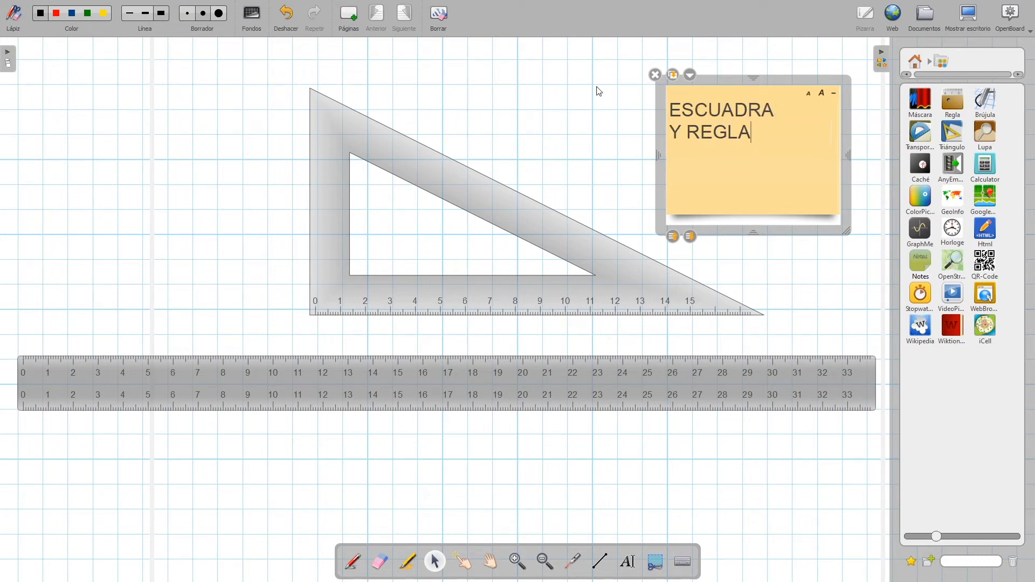
left_click(599, 91)
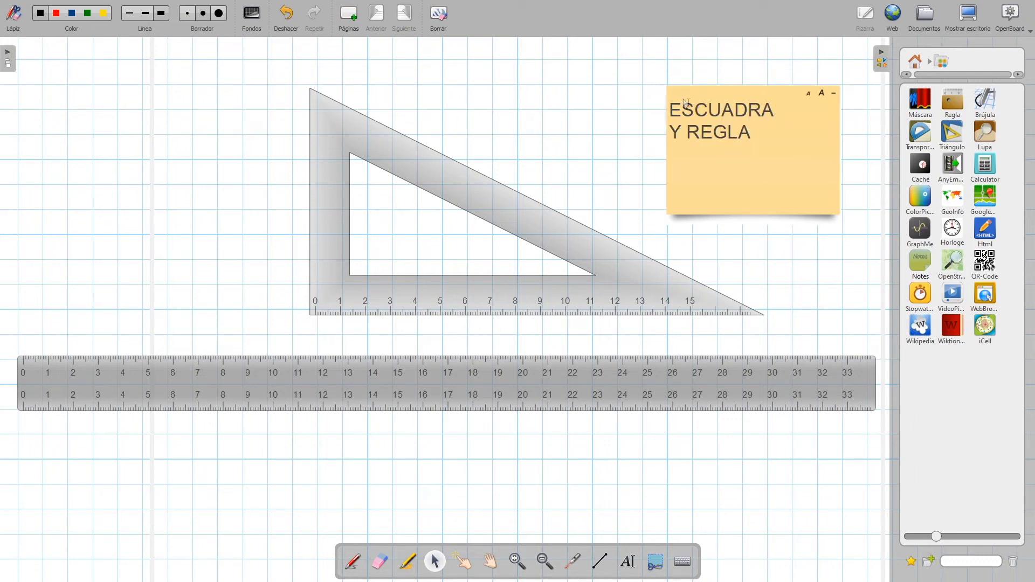
Increase the text size of the "ESCUADRA Y REGLA" note several times and remove the note from the page.
left_click(823, 98)
left_click(797, 129)
key("ctrl+a")
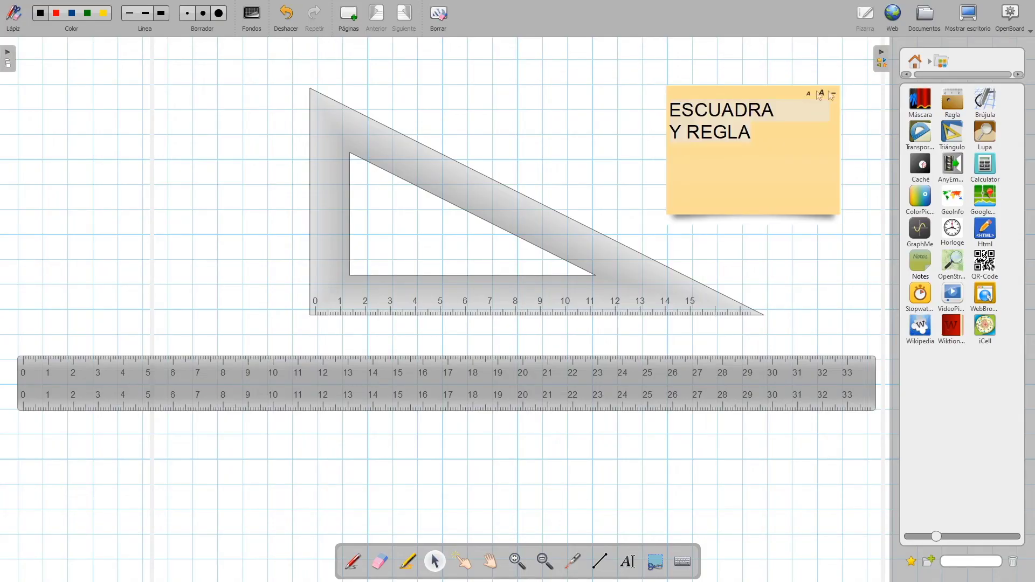
left_click(823, 93)
left_click(823, 93)
left_click(823, 93)
left_click(823, 93)
left_click(655, 75)
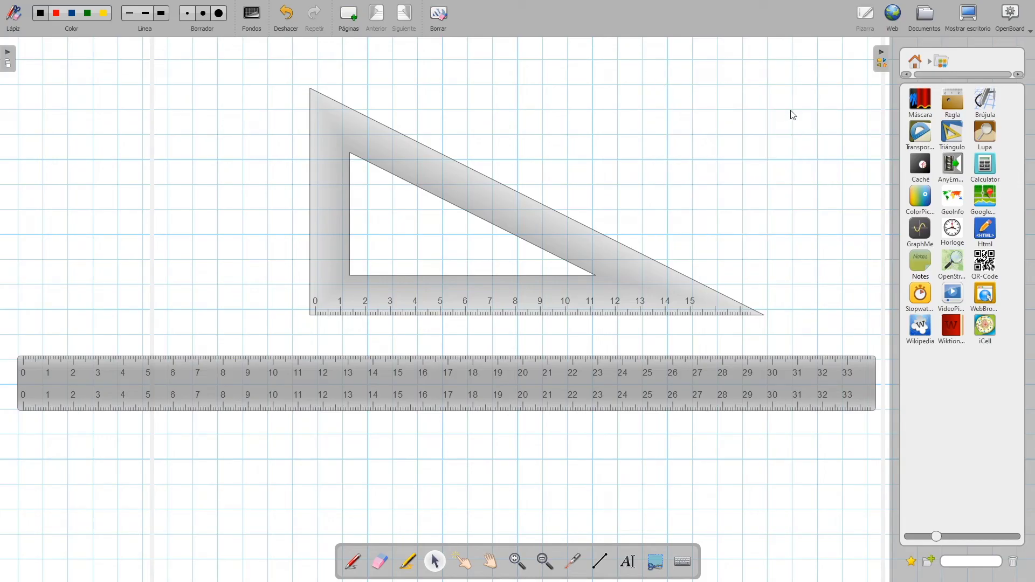
Inspect the ruler's markings with the magnifier and close the magnifier.
left_click_drag(986, 135, 561, 351)
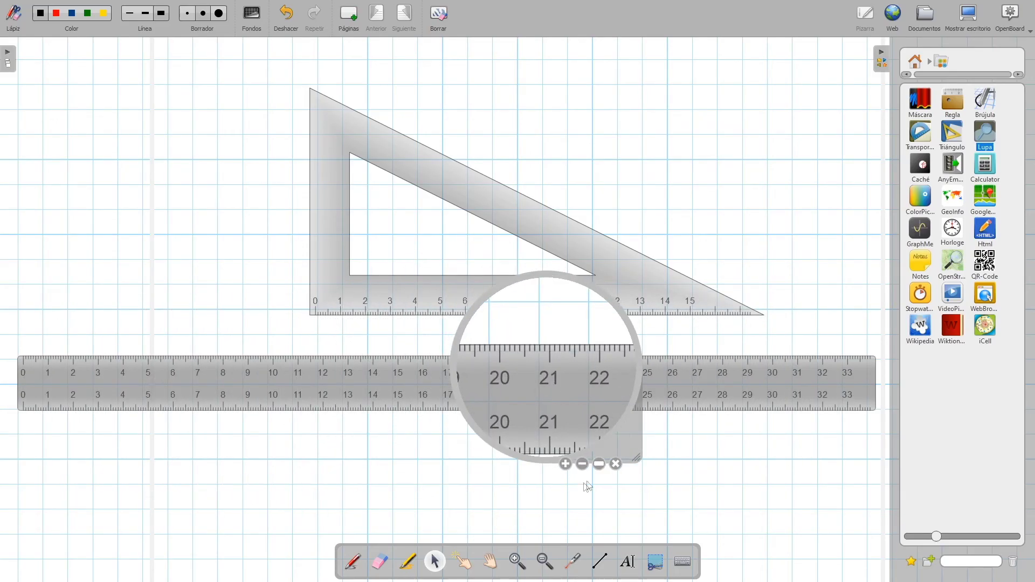
left_click(616, 466)
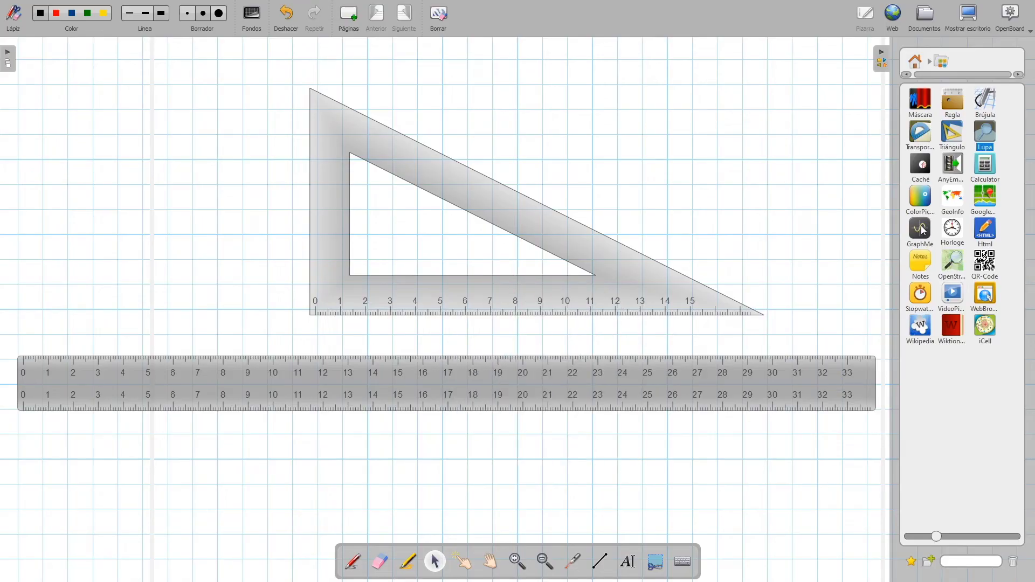
Add the GraphMe widget to the page and plot the function f(x) = -2.
left_click_drag(924, 230, 813, 202)
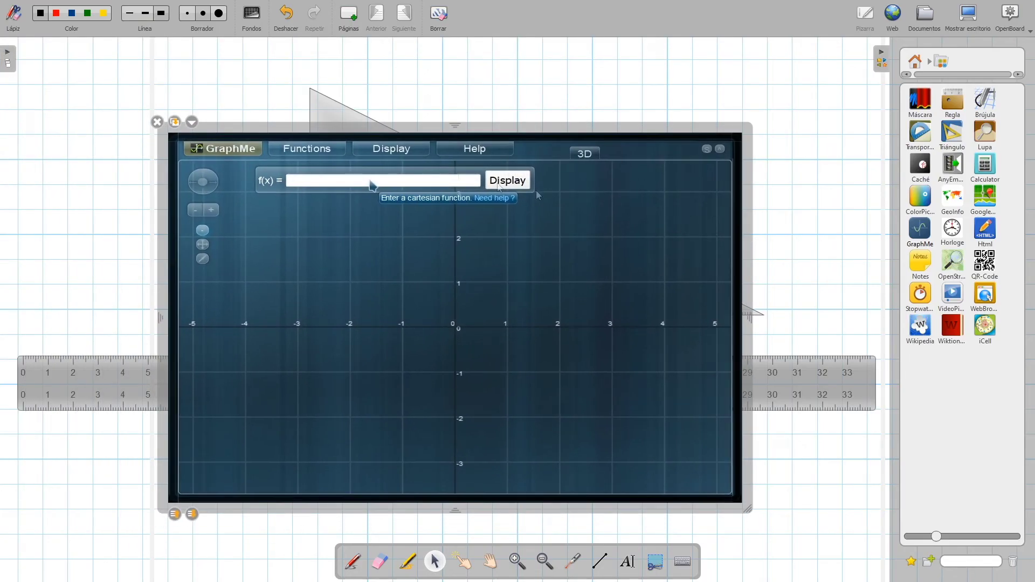
type("-2")
key("Return")
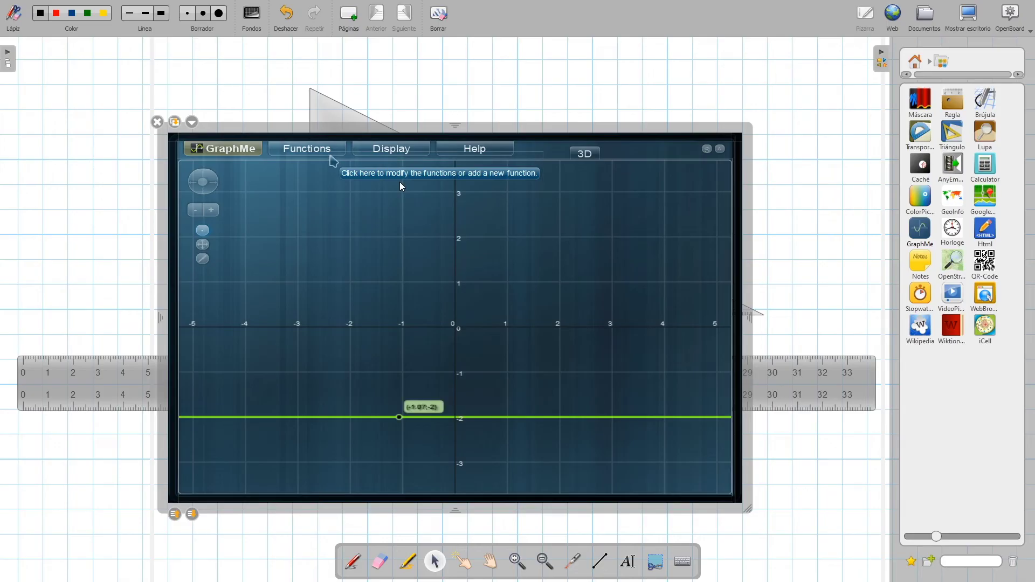
scroll(470, 399, "down", 5)
scroll(471, 364, "up", 5)
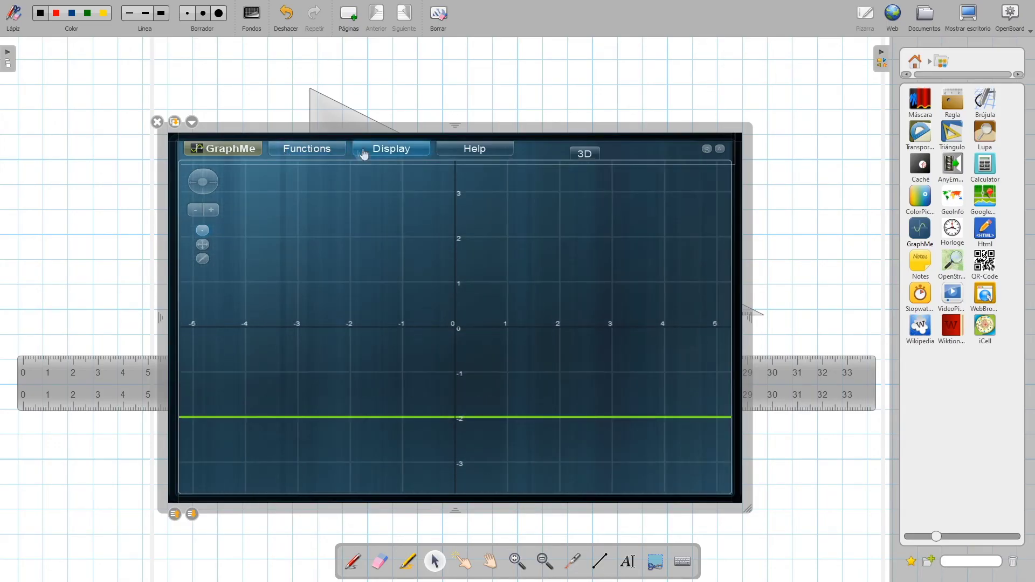
Plot f(x,y) = 2,3 in GraphMe's 3D mode and close the widget.
left_click(585, 153)
left_click(462, 178)
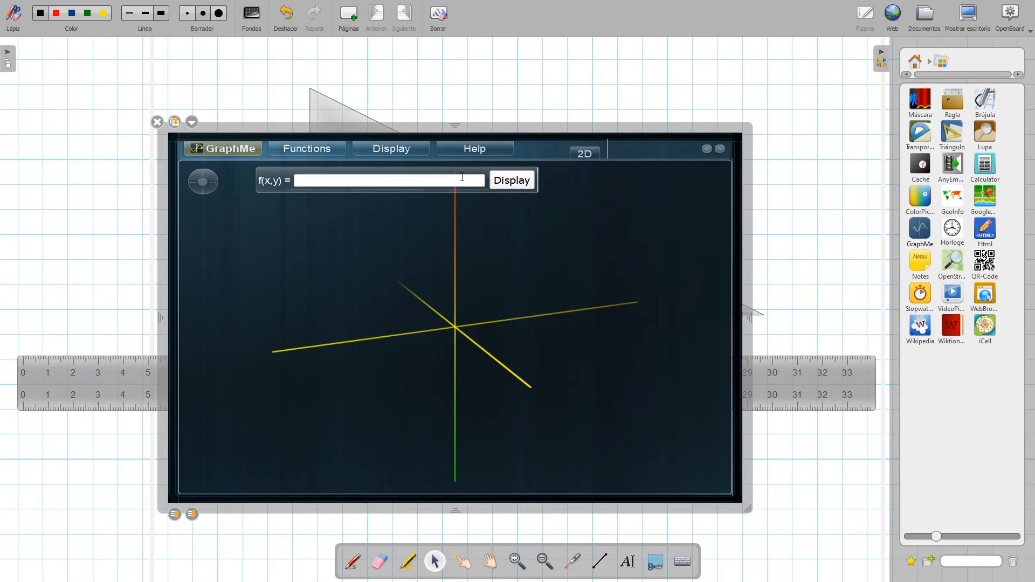
type("2,3")
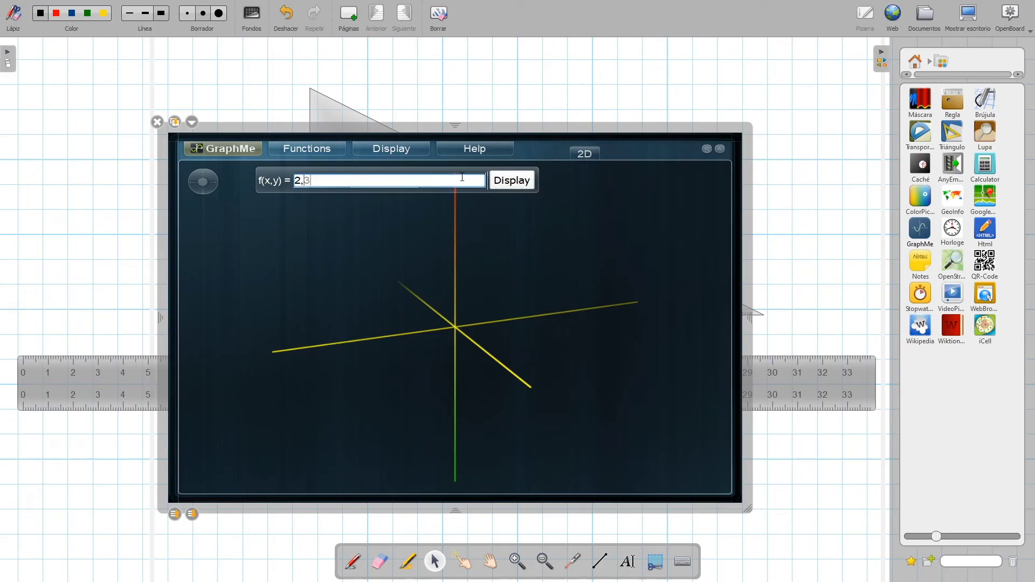
key("Return")
left_click_drag(563, 318, 539, 226)
left_click(158, 124)
Add the calculator widget over the triangle's vertical edge and calculate 5×5.
left_click_drag(986, 169, 287, 226)
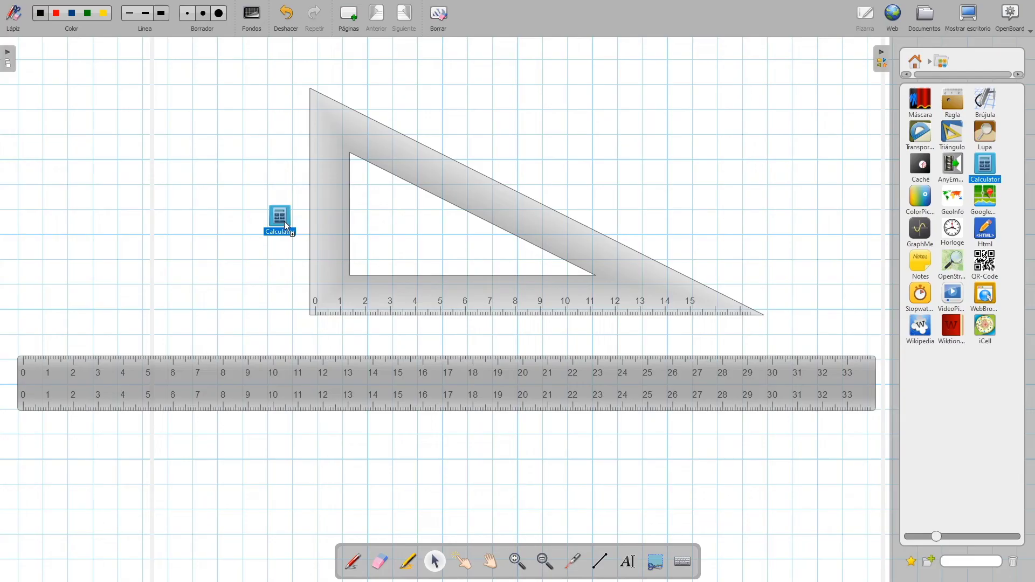
left_click_drag(287, 226, 238, 235)
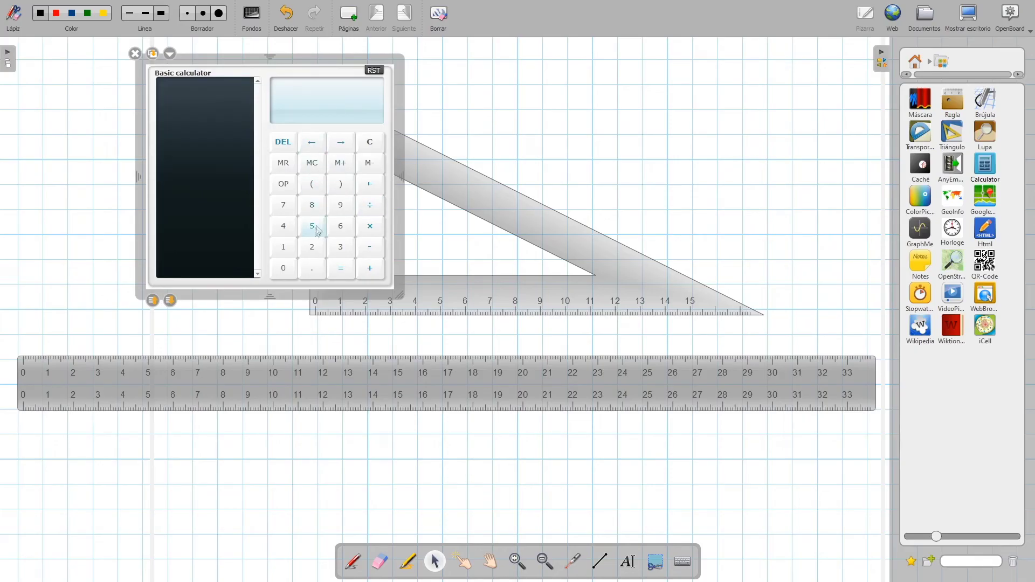
left_click(316, 223)
left_click(370, 227)
left_click(313, 227)
left_click(341, 268)
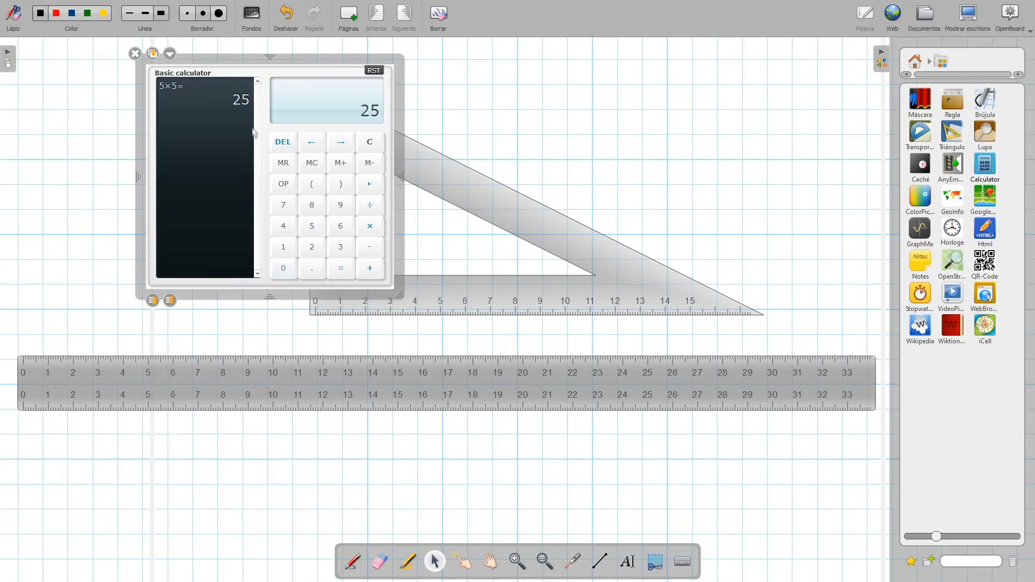
Calculate 9÷4 on the calculator and remove the calculator from the page.
left_click(370, 142)
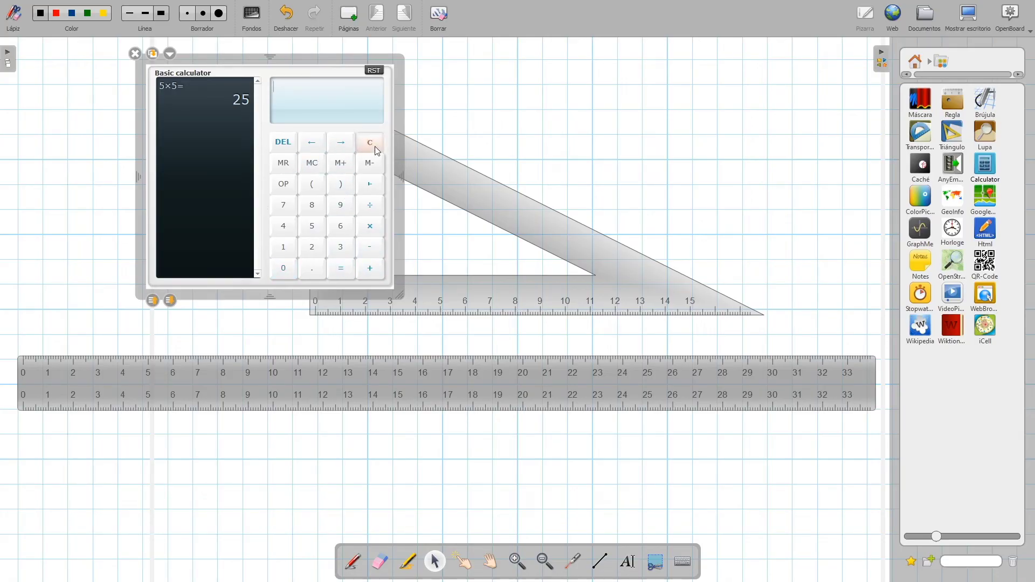
left_click(342, 206)
left_click(370, 206)
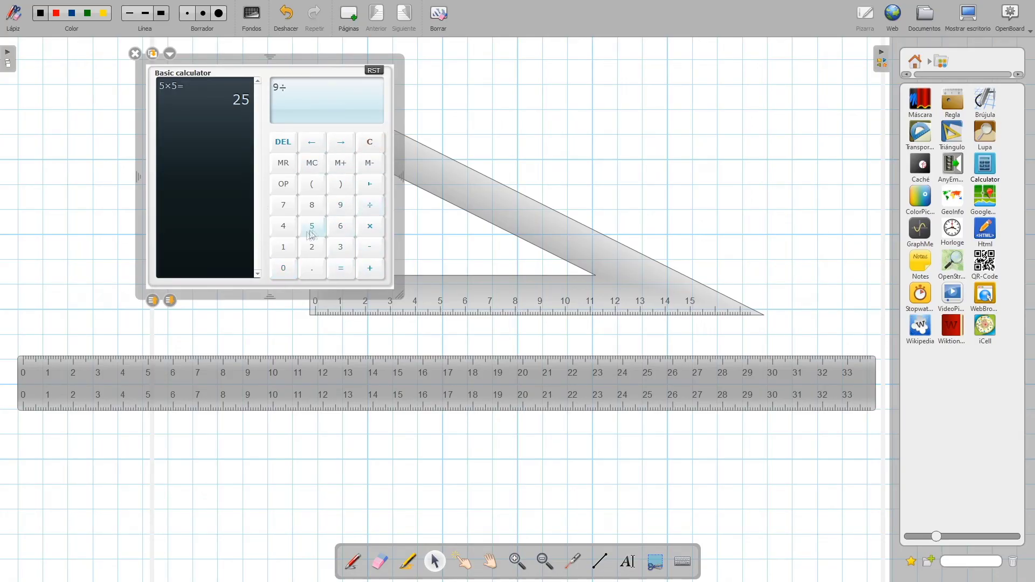
left_click(341, 268)
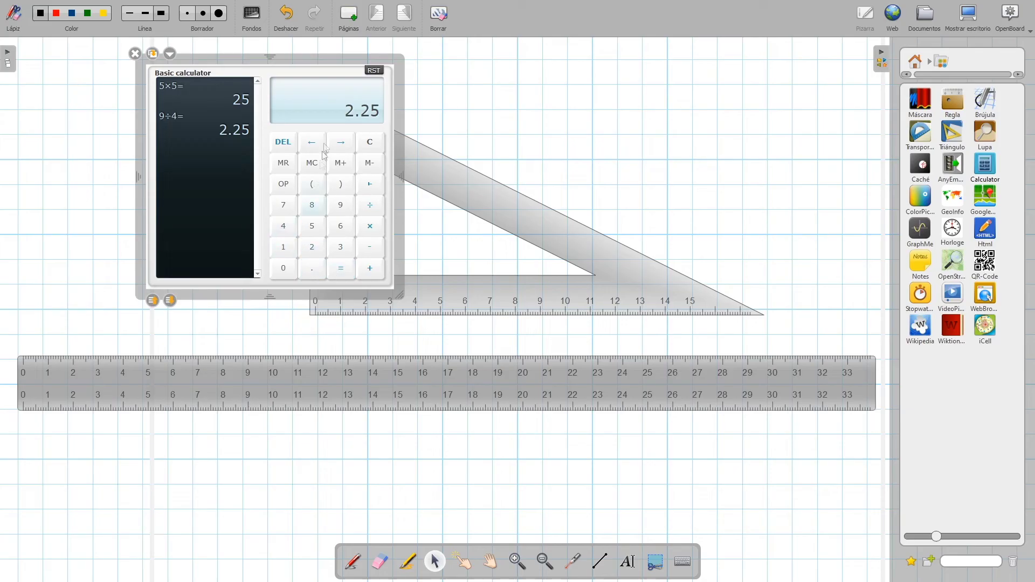
left_click(136, 54)
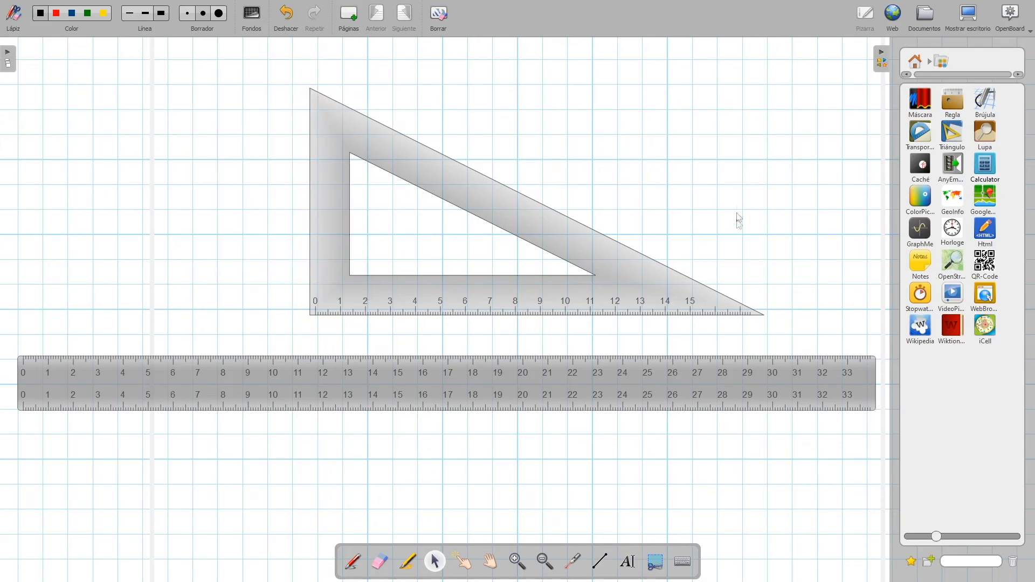
Remove the triangle and ruler from the page and add an enlarged GeoInfo world map.
left_click(337, 232)
left_click(39, 386)
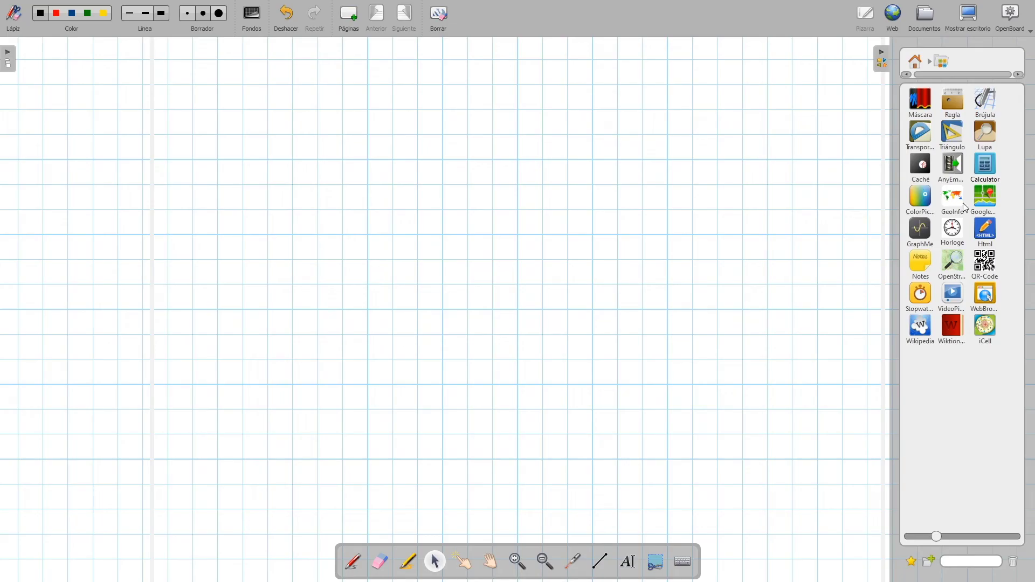
left_click_drag(963, 203, 244, 188)
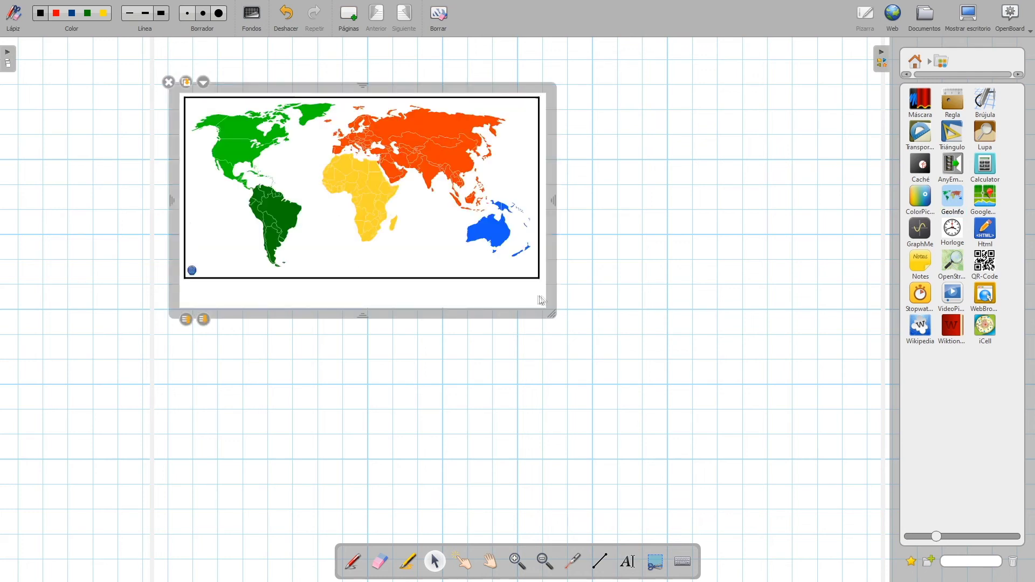
left_click_drag(555, 320, 817, 454)
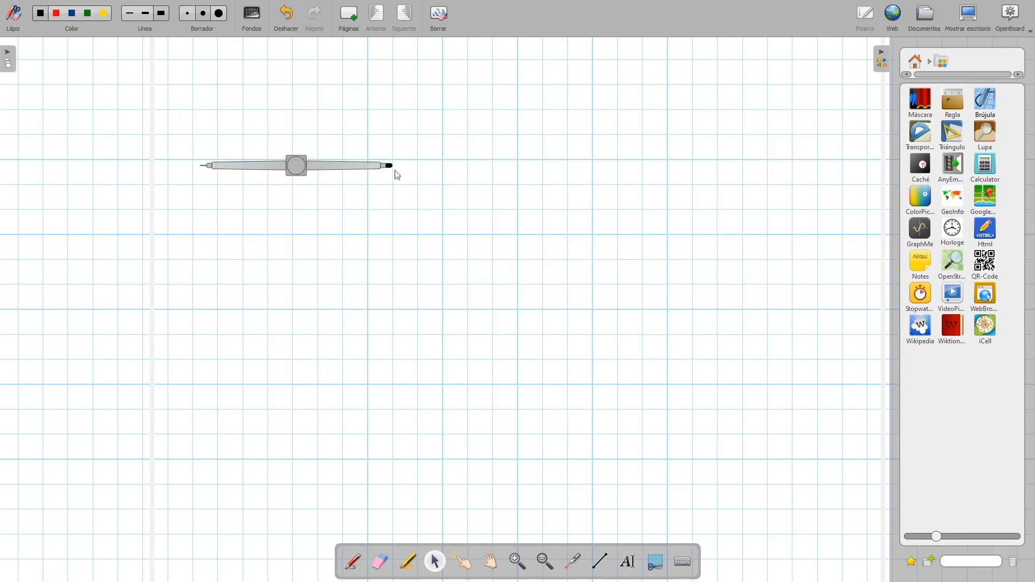
Position the compass in the upper part of the page and draw a full black circle with it.
left_click_drag(232, 169, 257, 198)
mouse_move(399, 195)
left_mouse_down()
mouse_move(378, 256)
mouse_move(280, 337)
mouse_move(231, 357)
mouse_move(375, 321)
mouse_move(437, 114)
mouse_move(334, 27)
mouse_move(33, 126)
mouse_move(65, 322)
mouse_move(261, 383)
left_mouse_up()
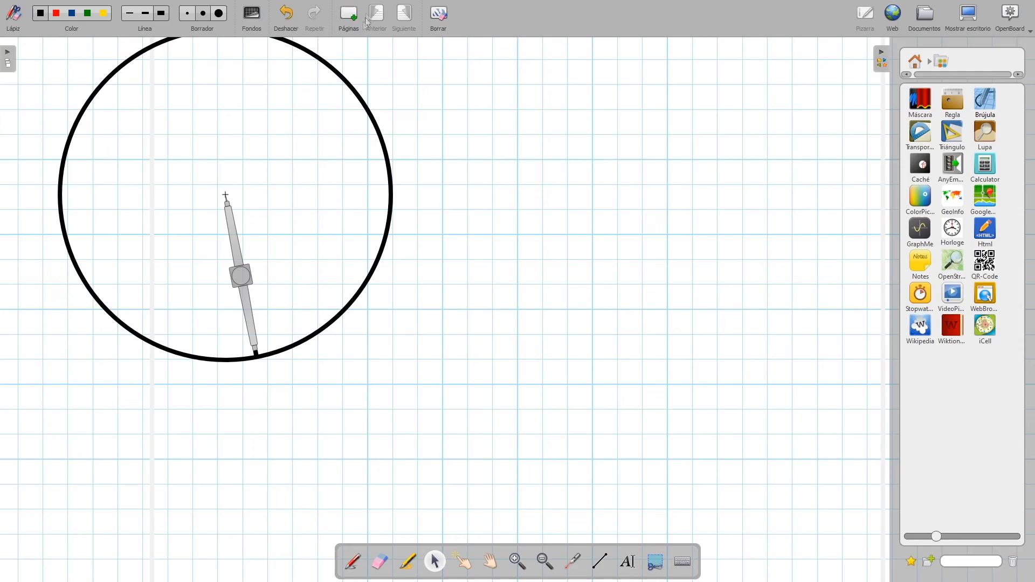
Zoom the page out, back in to 1.0x, and out again to 0.7x to examine the whole circle.
left_click(536, 564)
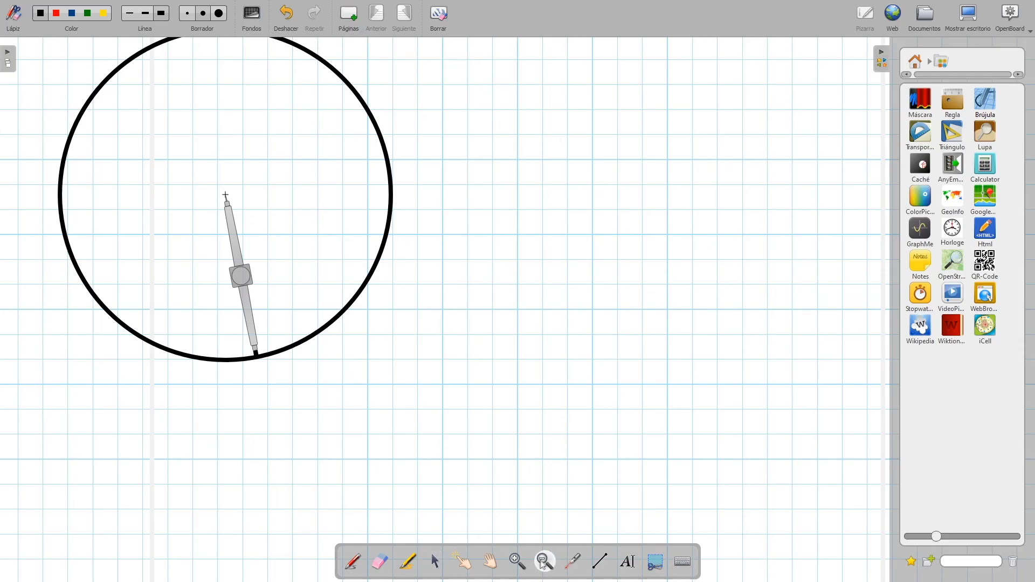
left_click(469, 297)
left_click(401, 242)
left_click(517, 562)
left_click(356, 257)
left_click(358, 258)
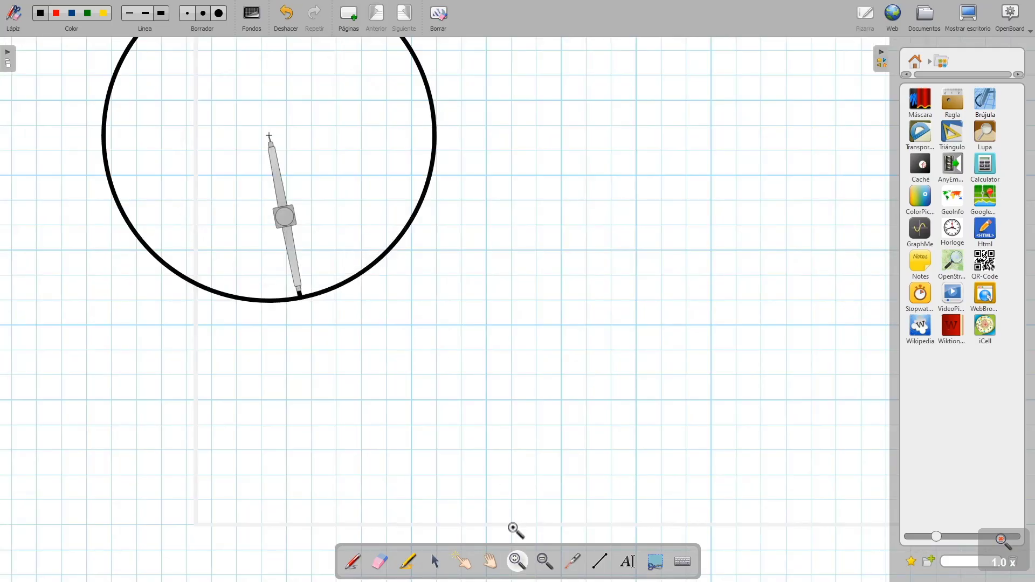
left_click(545, 562)
left_click(545, 403)
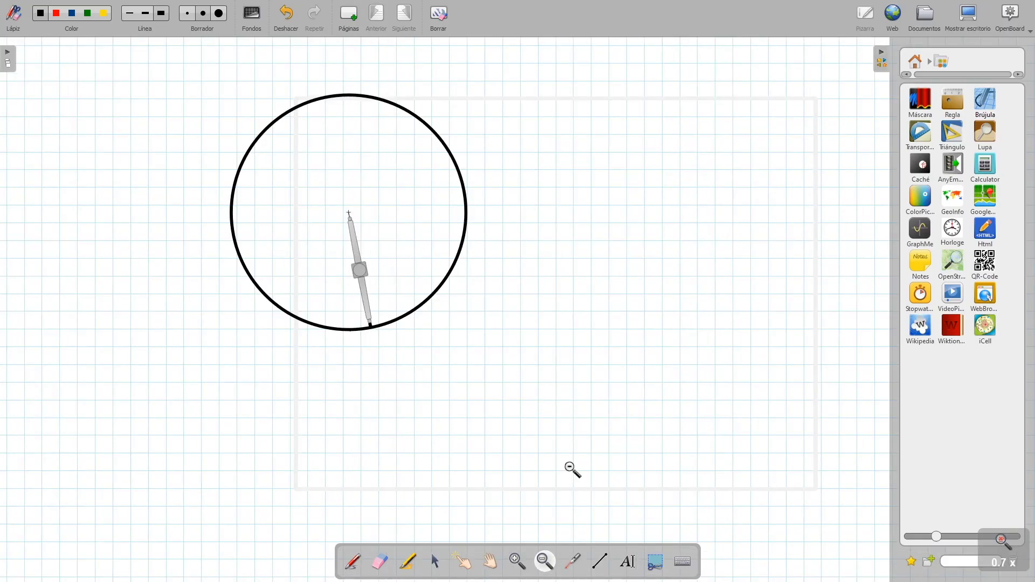
Point around the area beside the circle with the virtual laser pointer.
left_click(576, 563)
mouse_move(452, 283)
left_mouse_down()
mouse_move(416, 300)
mouse_move(284, 308)
mouse_move(229, 178)
mouse_move(379, 94)
mouse_move(466, 256)
mouse_move(375, 331)
mouse_move(287, 308)
mouse_move(226, 175)
mouse_move(345, 95)
mouse_move(460, 201)
mouse_move(413, 305)
mouse_move(349, 336)
mouse_move(370, 332)
mouse_move(429, 250)
mouse_move(455, 270)
mouse_move(402, 307)
mouse_move(420, 297)
left_mouse_up()
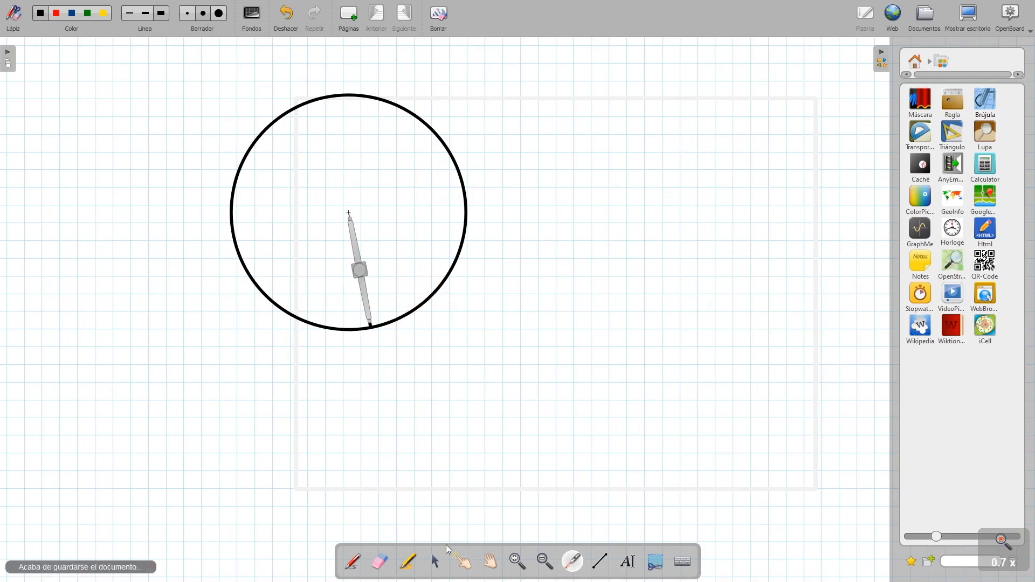
Erase the black circle from the page, leaving the compass in place.
left_click(396, 565)
left_click(380, 561)
mouse_move(411, 330)
left_mouse_down()
mouse_move(480, 254)
mouse_move(466, 175)
mouse_move(367, 104)
mouse_move(254, 118)
mouse_move(249, 284)
mouse_move(404, 286)
left_mouse_up()
Scribble with the yellow highlighter in the middle of the page and undo the scribble.
left_click(408, 561)
mouse_move(450, 355)
left_mouse_down()
mouse_move(538, 324)
mouse_move(507, 335)
mouse_move(458, 377)
mouse_move(405, 294)
mouse_move(483, 298)
left_mouse_up()
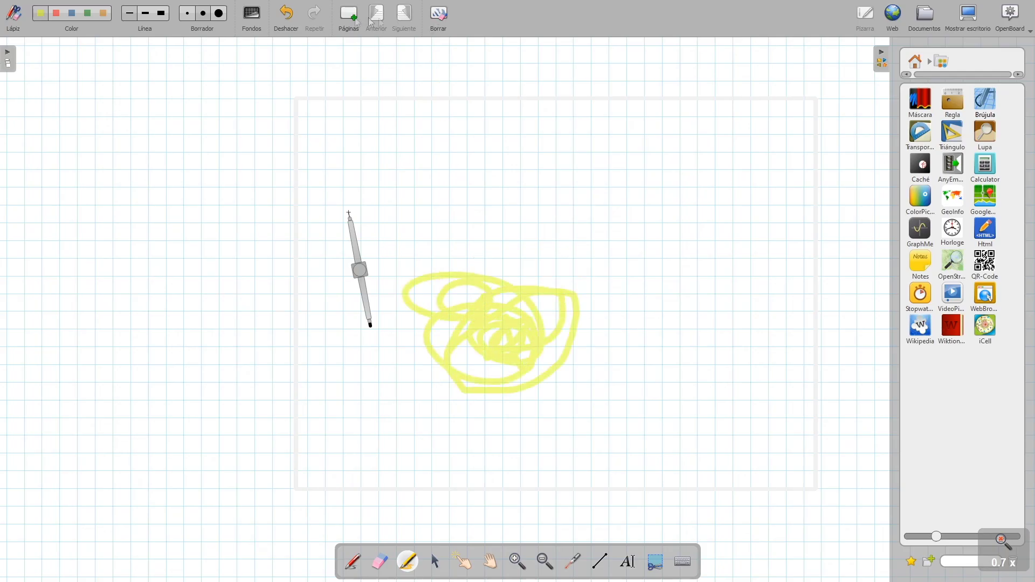
left_click(294, 16)
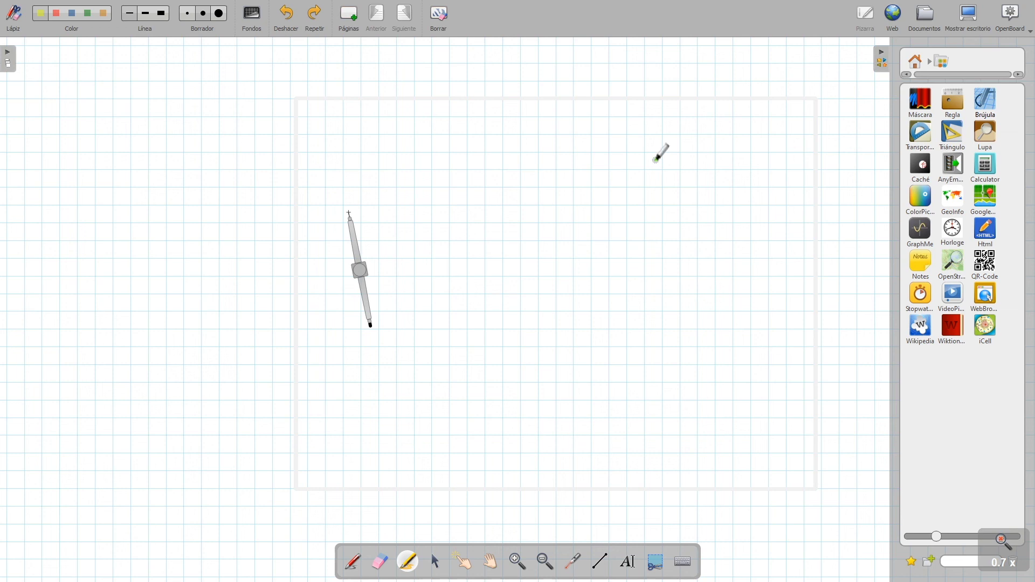